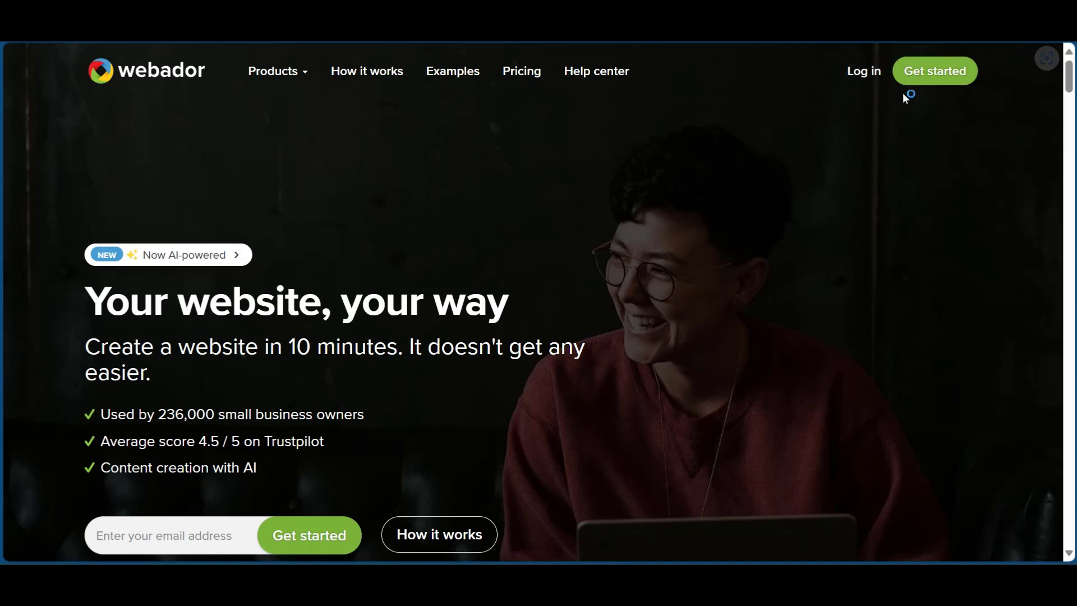
- Start a new account sign-up and choose Website as the type of site to build
click(925, 74)
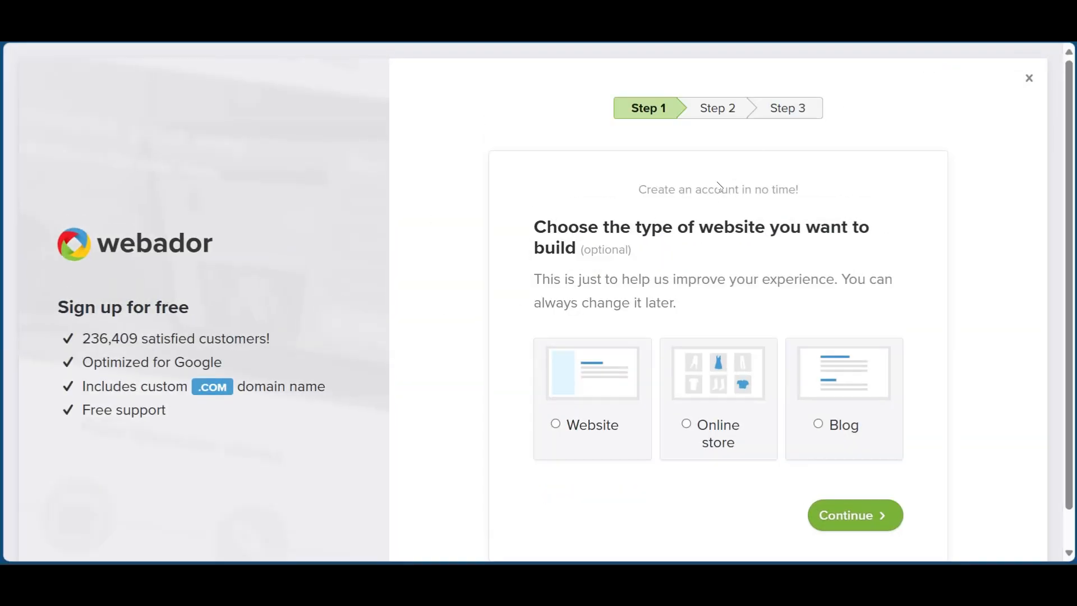
click(568, 425)
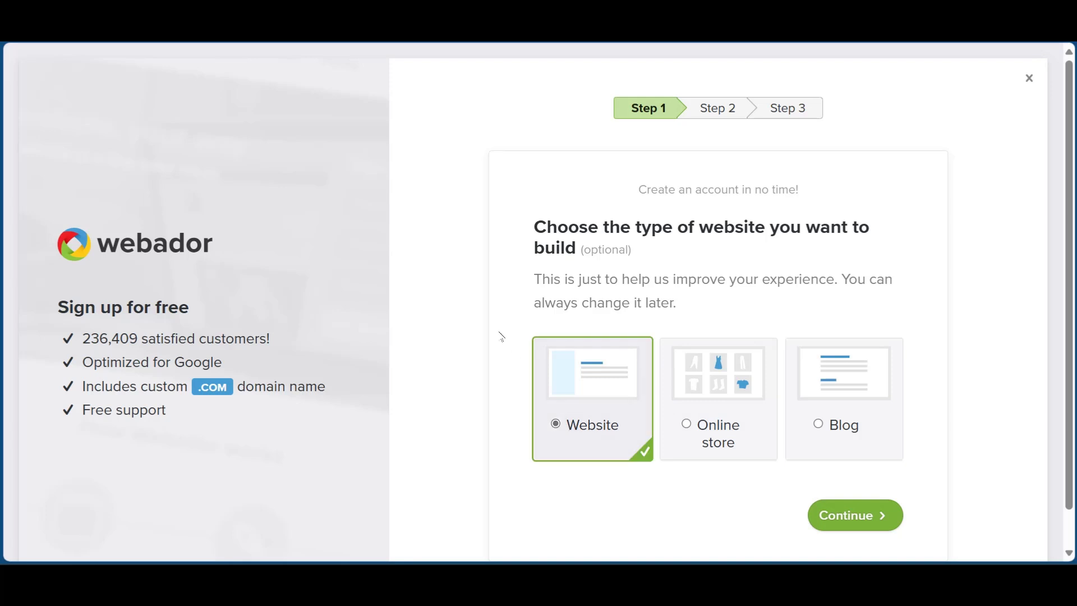
click(849, 518)
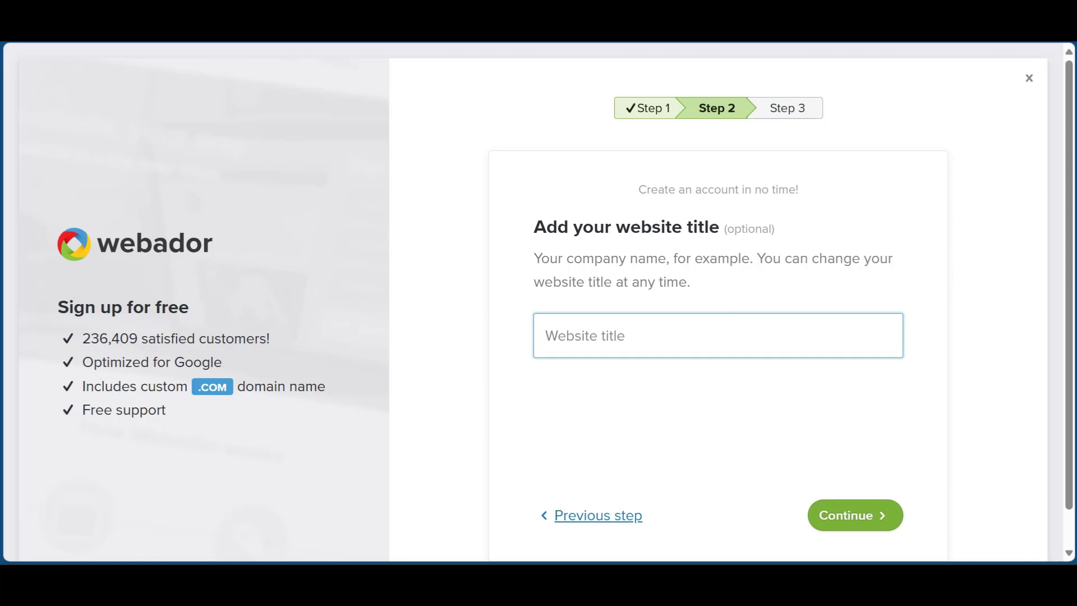
- Set the website title to Bluelines and complete the sign-up with the account e-mail and password
text(Bluelines)
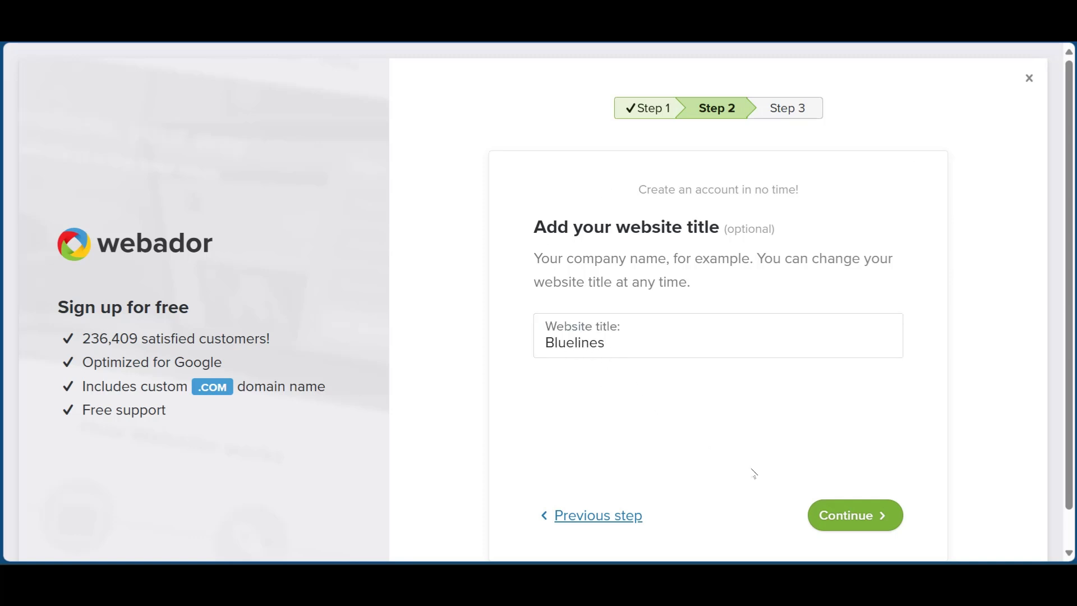
click(840, 522)
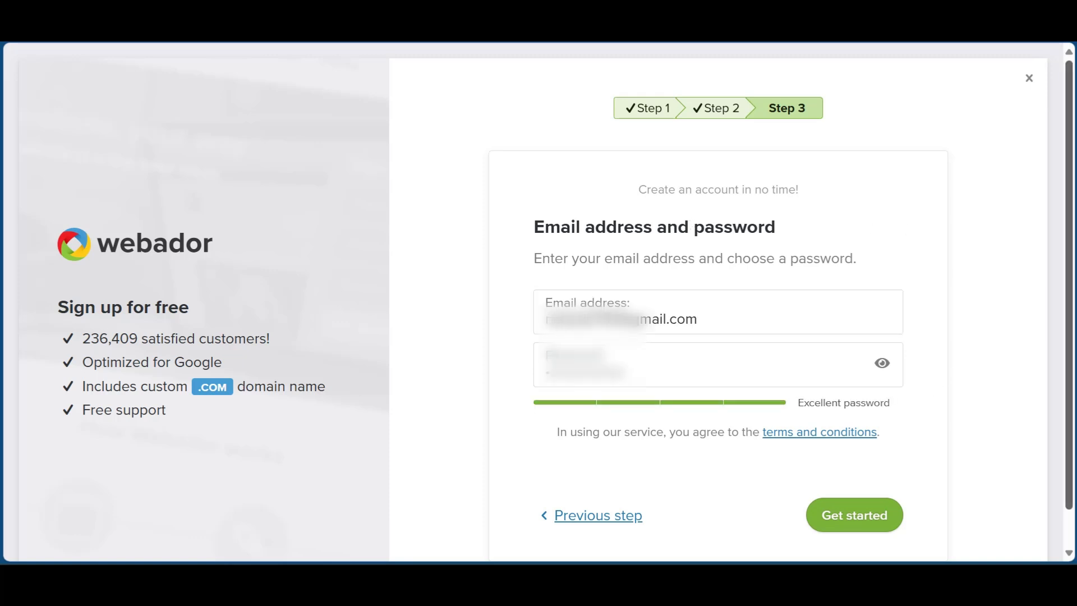
click(858, 524)
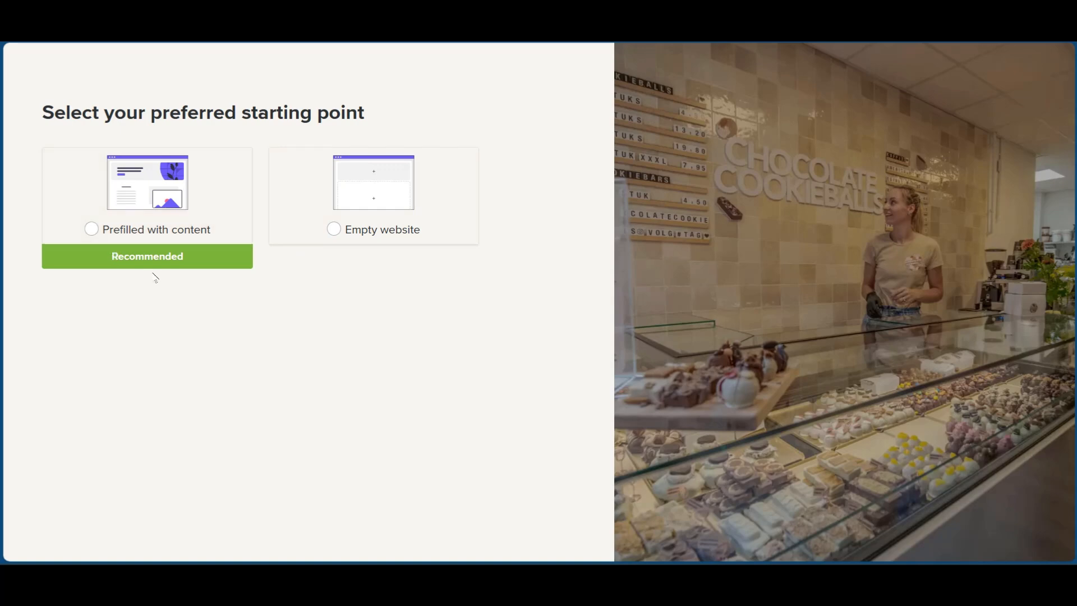
- Choose the starting point prefilled with content and set the business type to Plumbing, keeping the business name and location
click(91, 229)
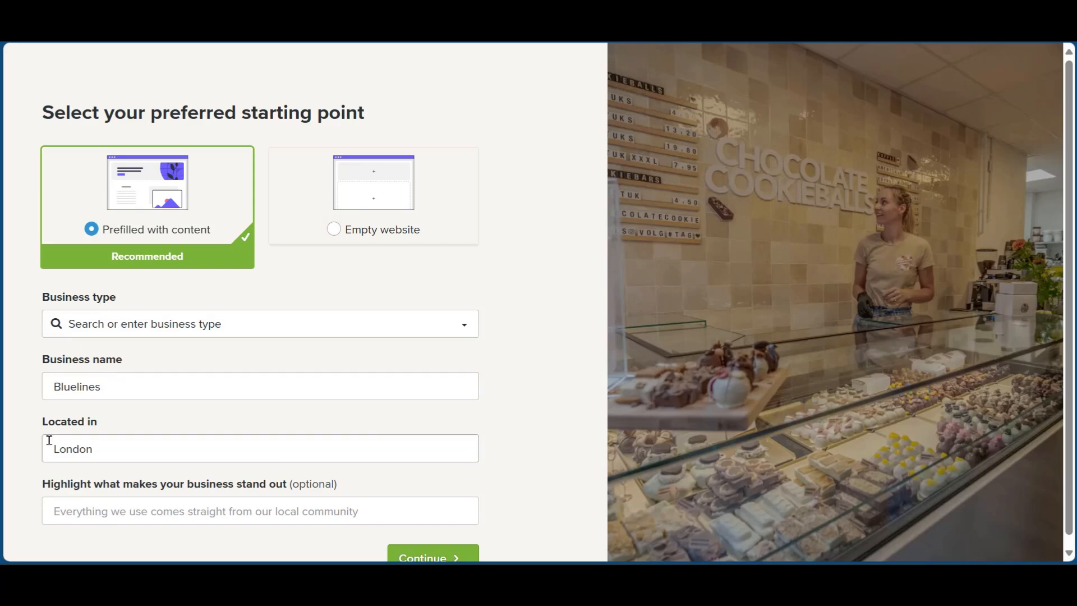
scroll(145, 449, down, 1)
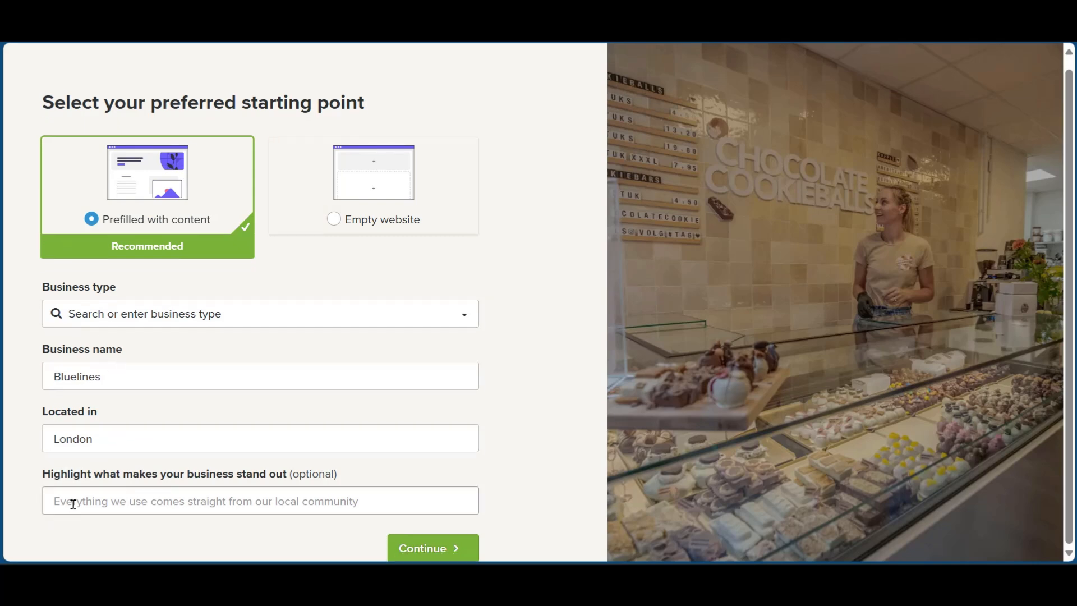
click(169, 312)
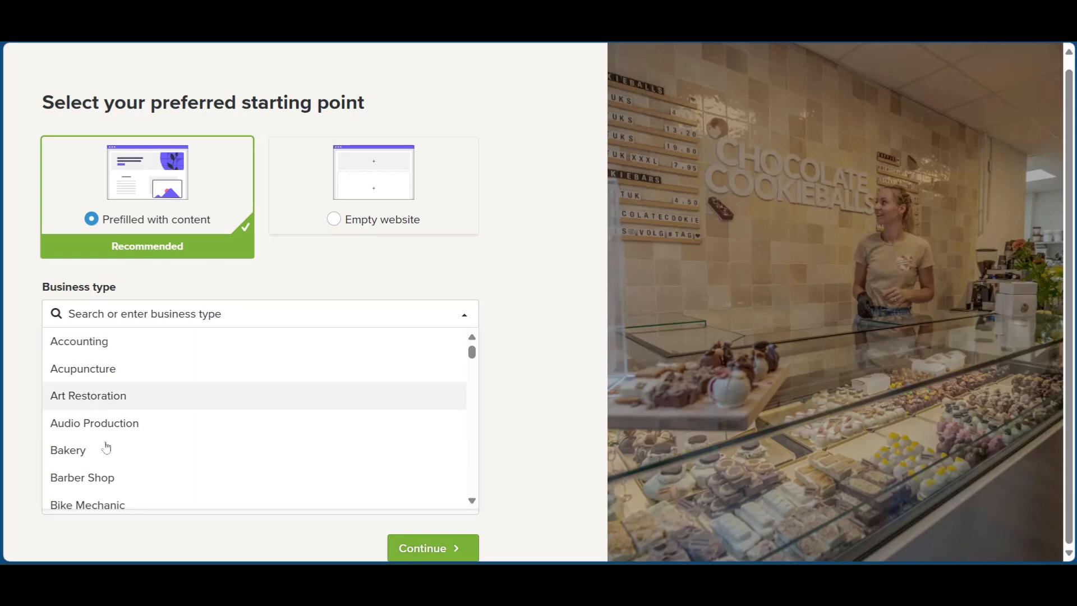
scroll(124, 368, down, 10)
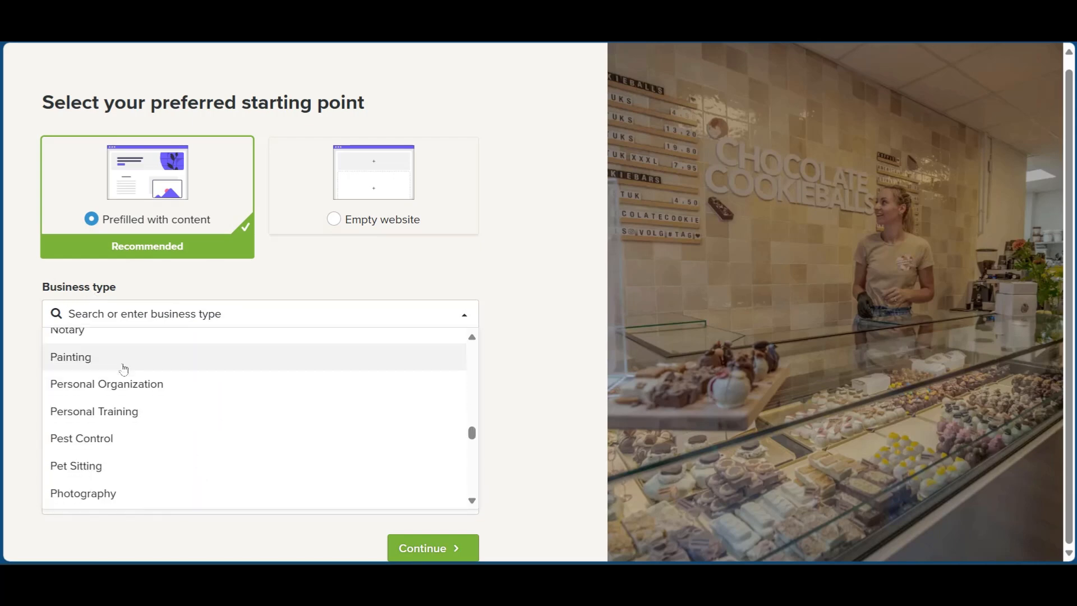
scroll(124, 368, down, 5)
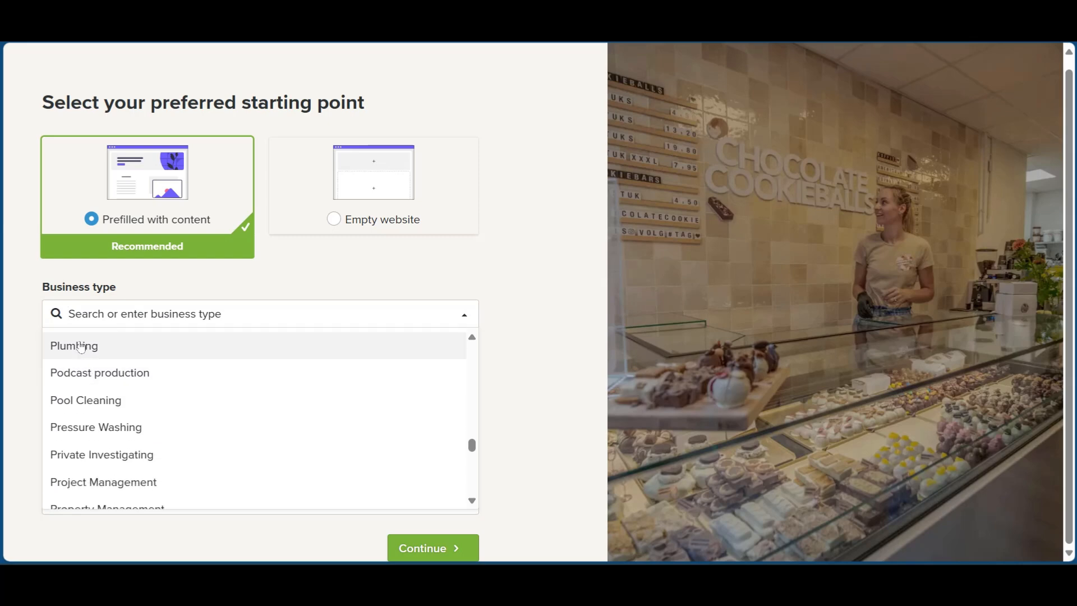
click(81, 348)
click(432, 549)
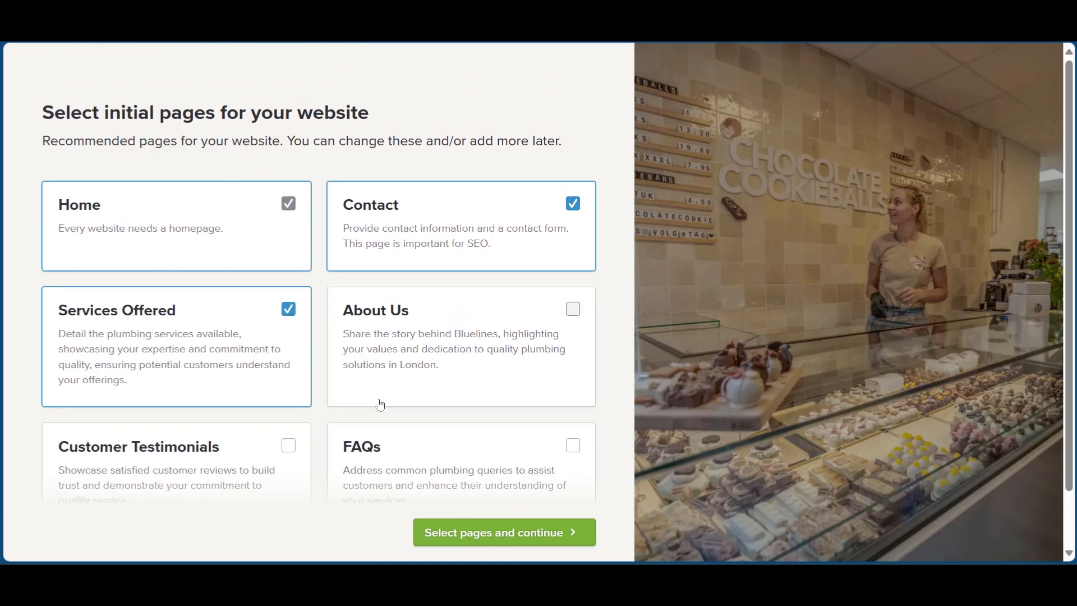
- Add About Us to the preselected initial pages and continue with that selection
click(572, 309)
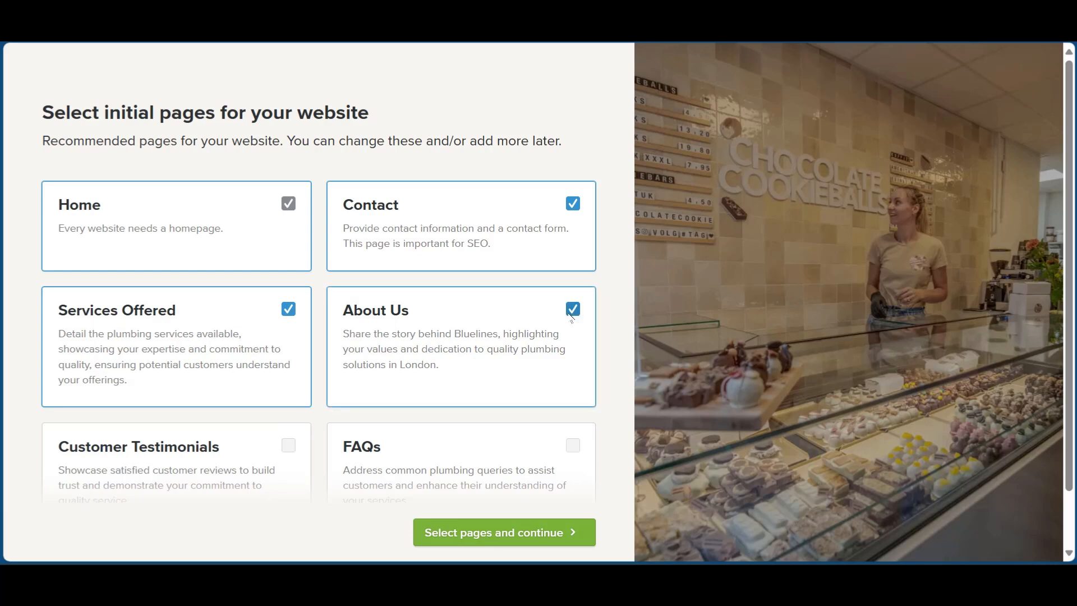
scroll(494, 449, down, 1)
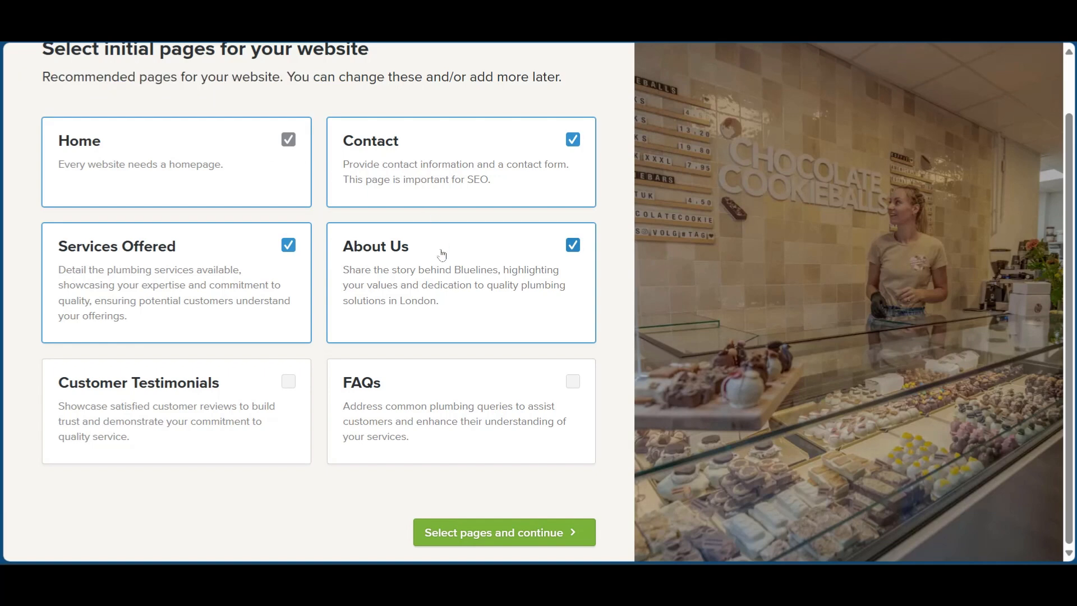
click(487, 535)
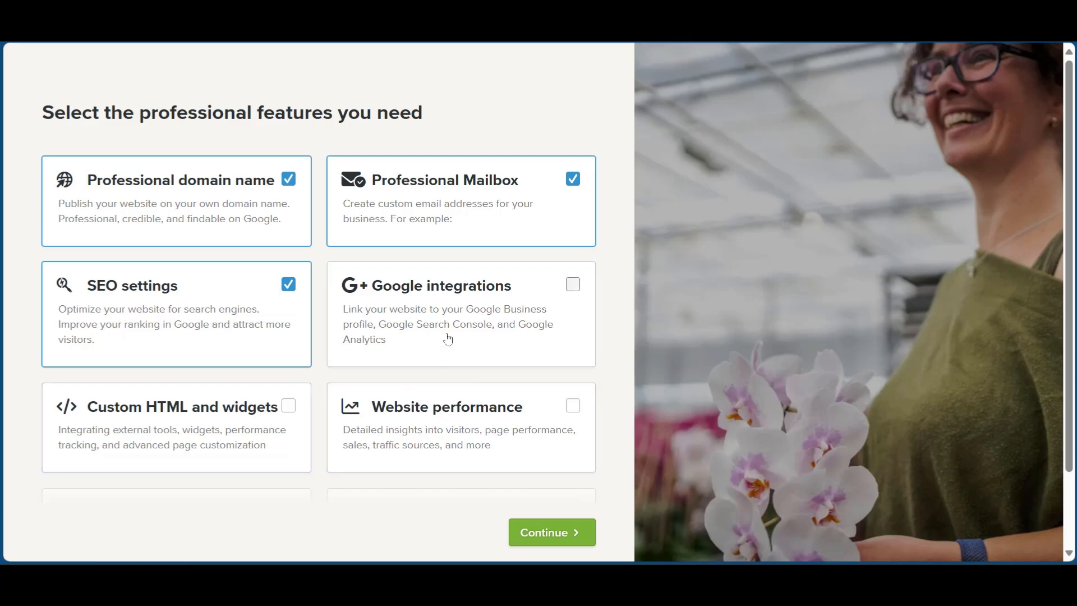
- Accept the preselected professional features and choose the Minimal color palette
click(546, 536)
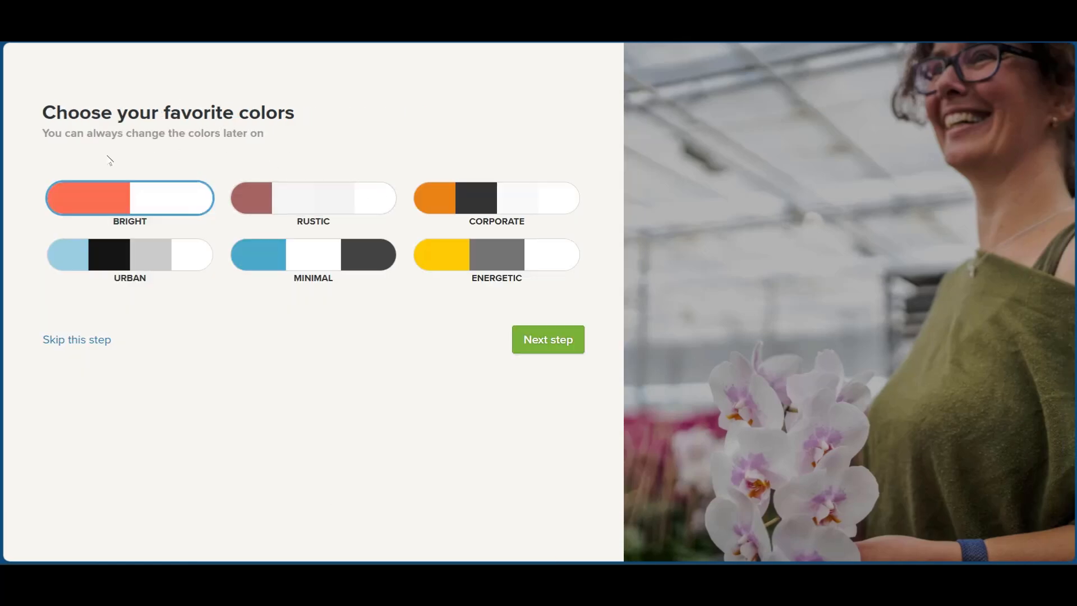
click(303, 262)
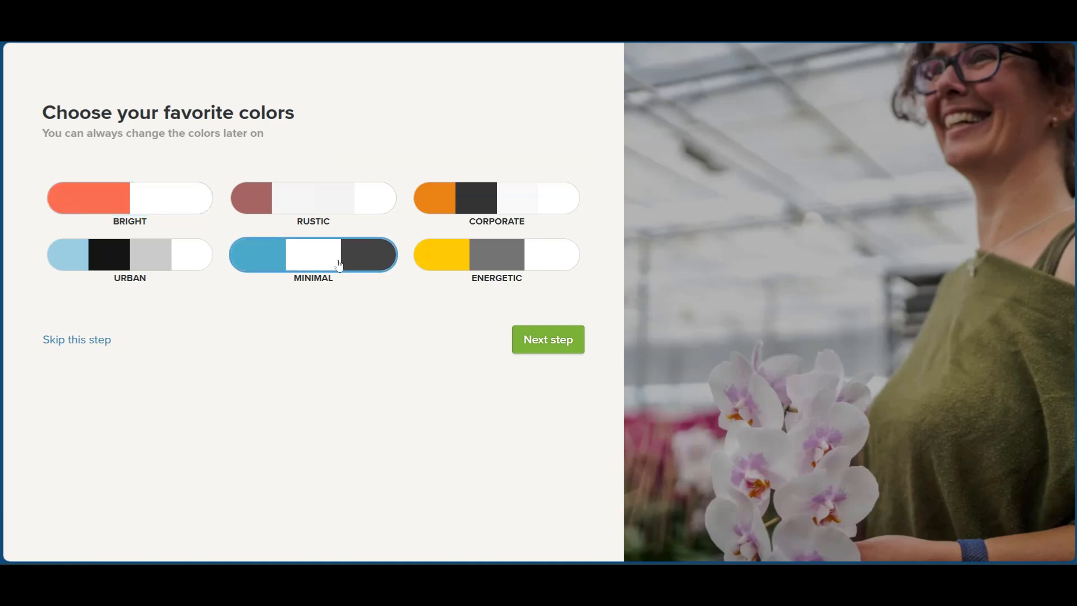
click(549, 340)
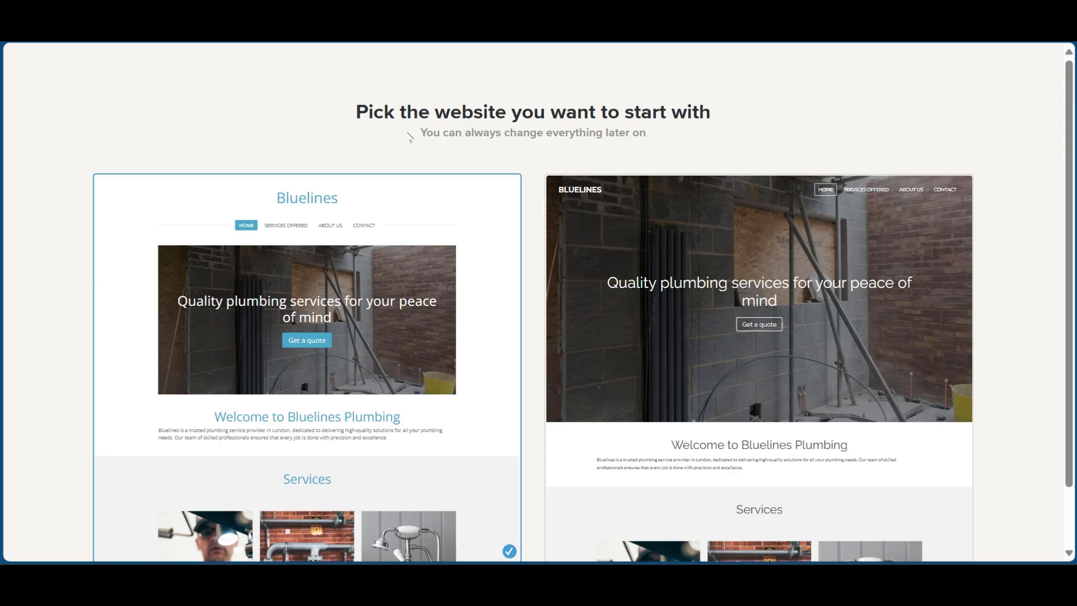
- Review the proposed website designs and continue with the preselected one that has a centered blue Bluelines title
scroll(410, 136, down, 2)
scroll(410, 136, up, 2)
scroll(1034, 230, down, 2)
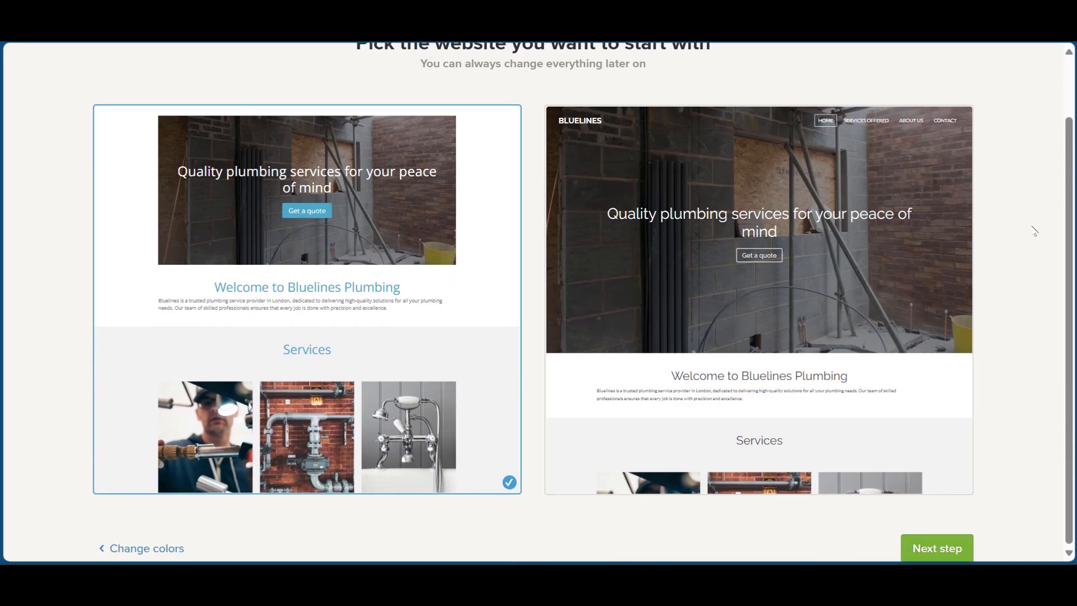
scroll(1033, 231, up, 2)
scroll(244, 326, down, 1)
scroll(335, 372, down, 8)
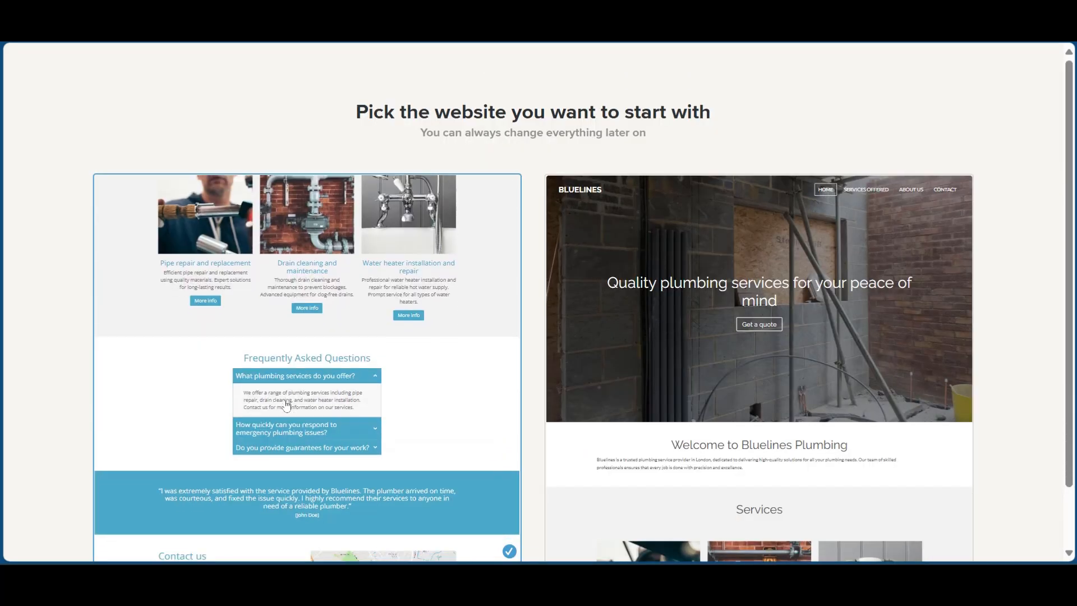
scroll(1002, 250, down, 2)
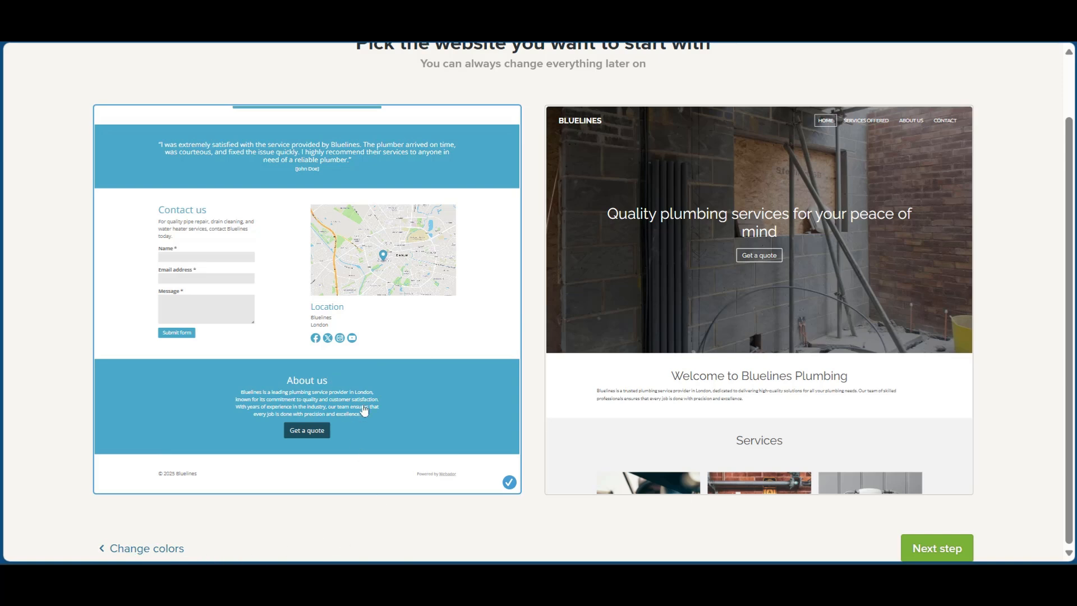
click(937, 548)
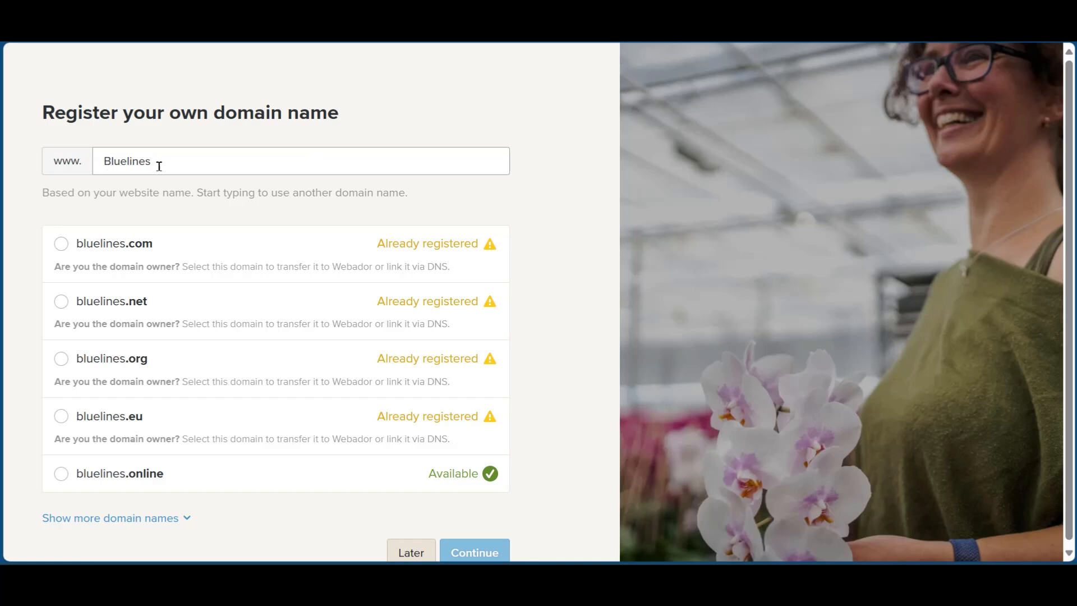
- Select the available domain bluelines.online, but postpone the domain registration
scroll(125, 250, down, 1)
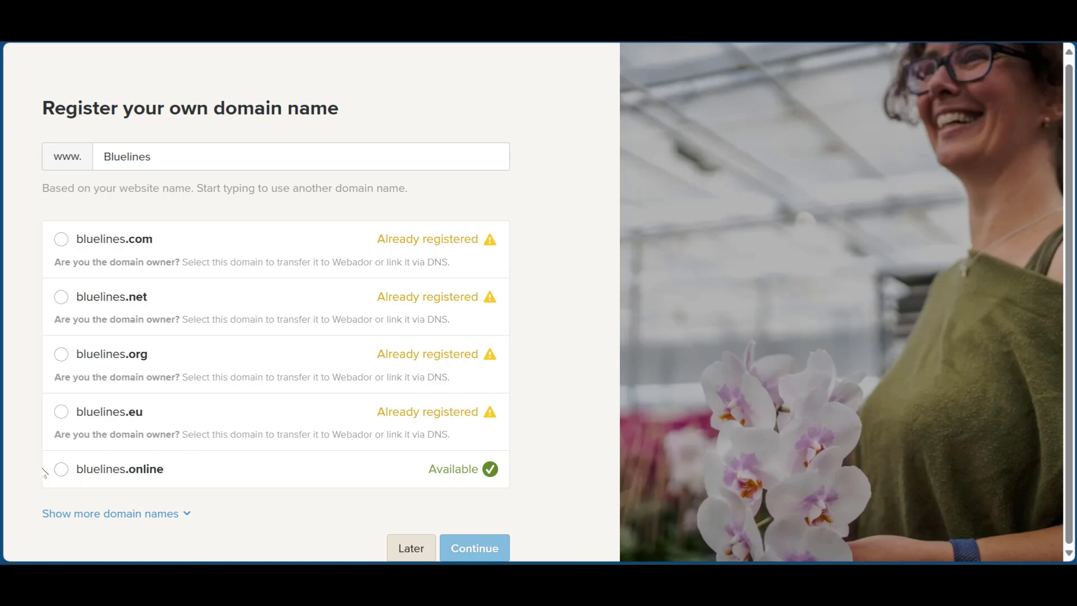
click(62, 469)
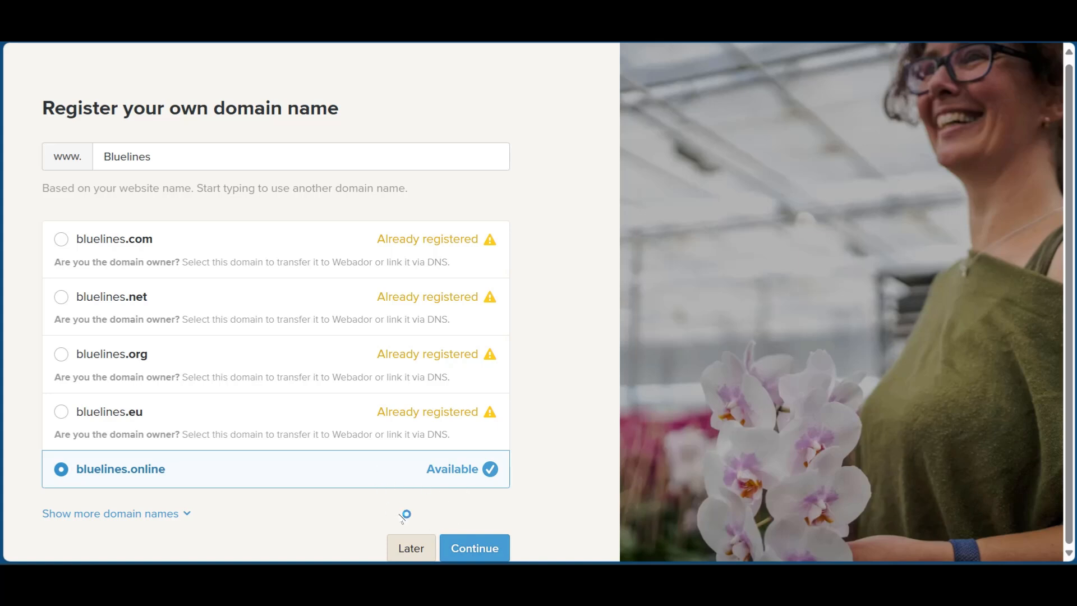
click(411, 548)
- Continue with the Free plan and dismiss the Elements introduction in the editor
scroll(634, 163, down, 3)
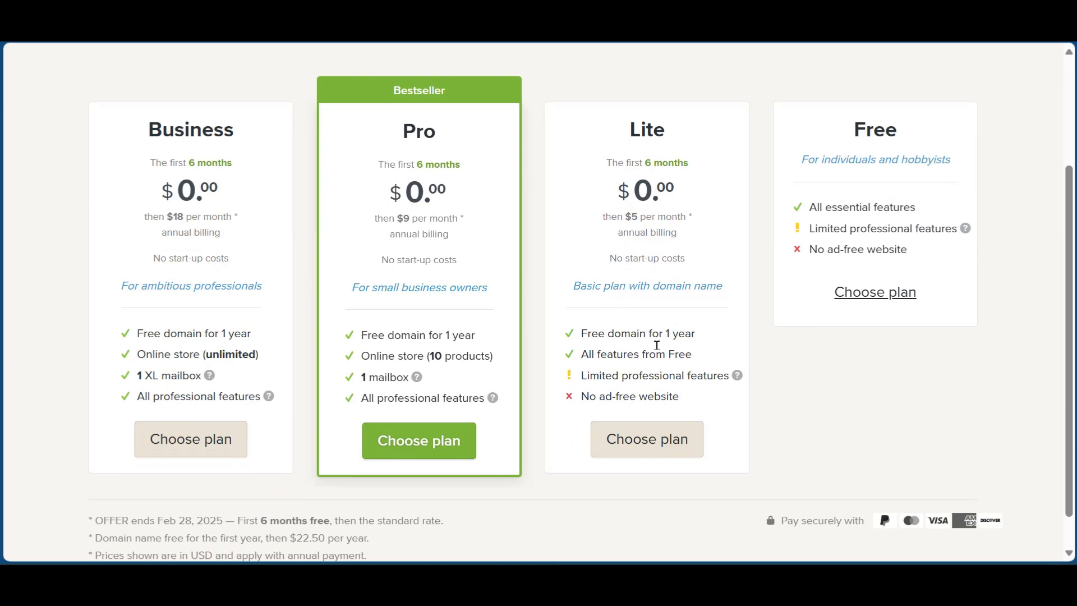
click(863, 293)
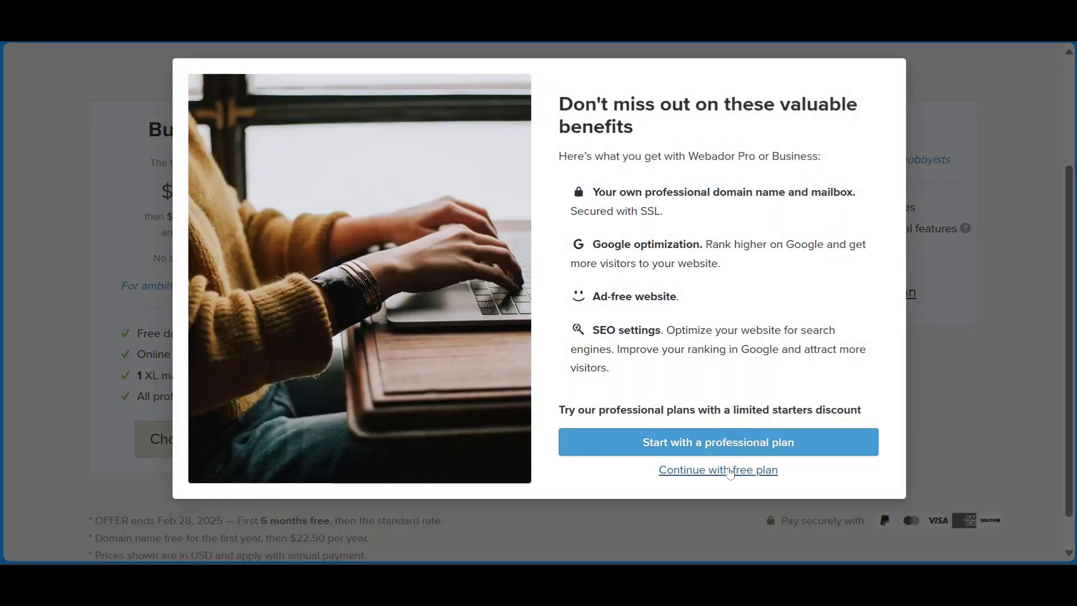
click(729, 473)
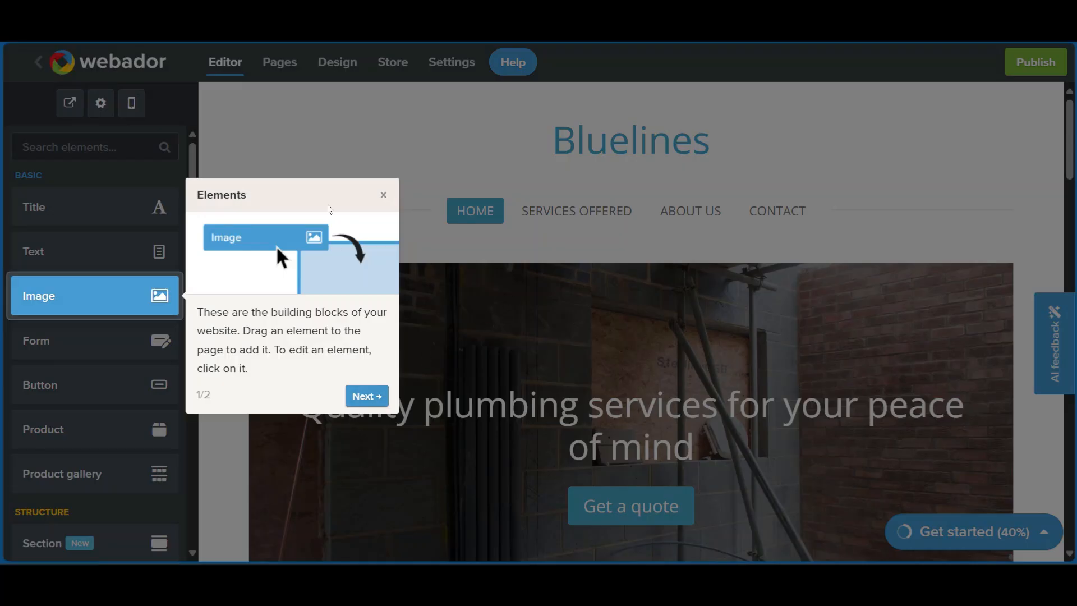
click(385, 195)
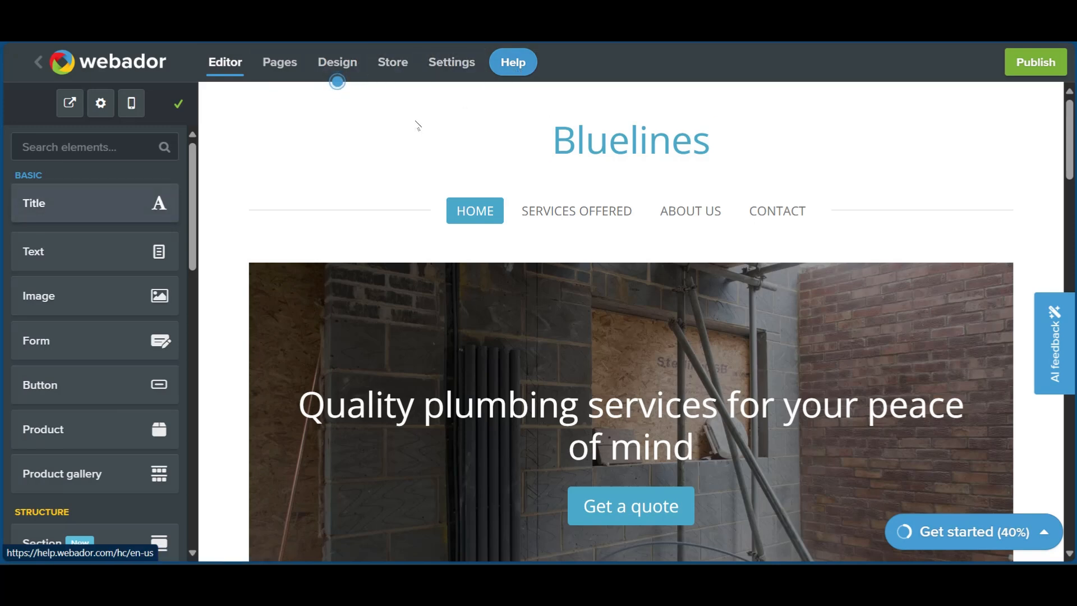
- Edit the site title in the page header by removing its last three letters and re-entering it as Bluelines
click(560, 144)
click(492, 195)
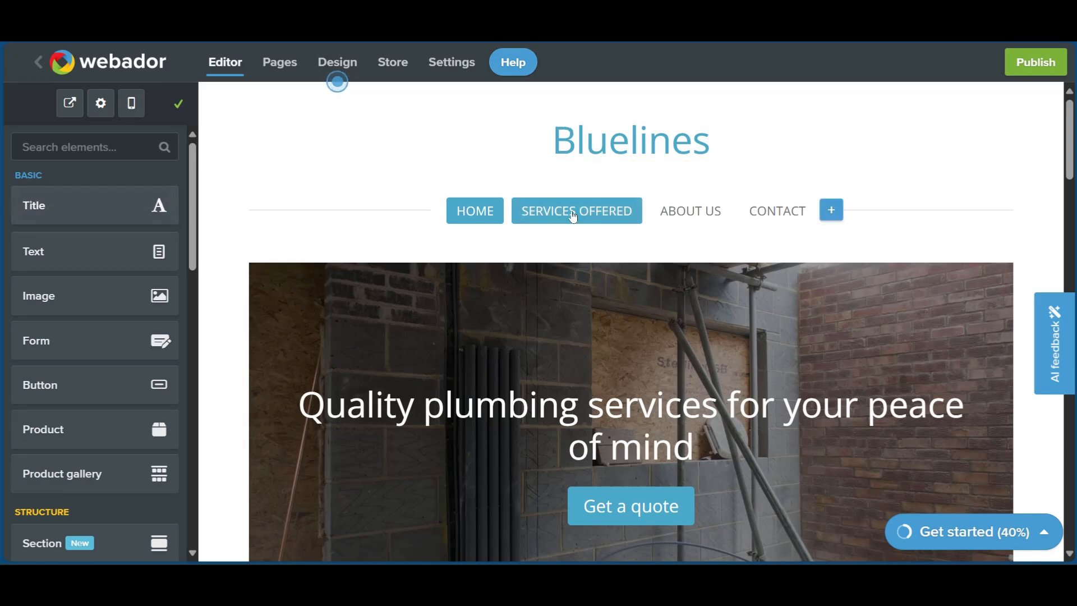
click(610, 142)
click(702, 172)
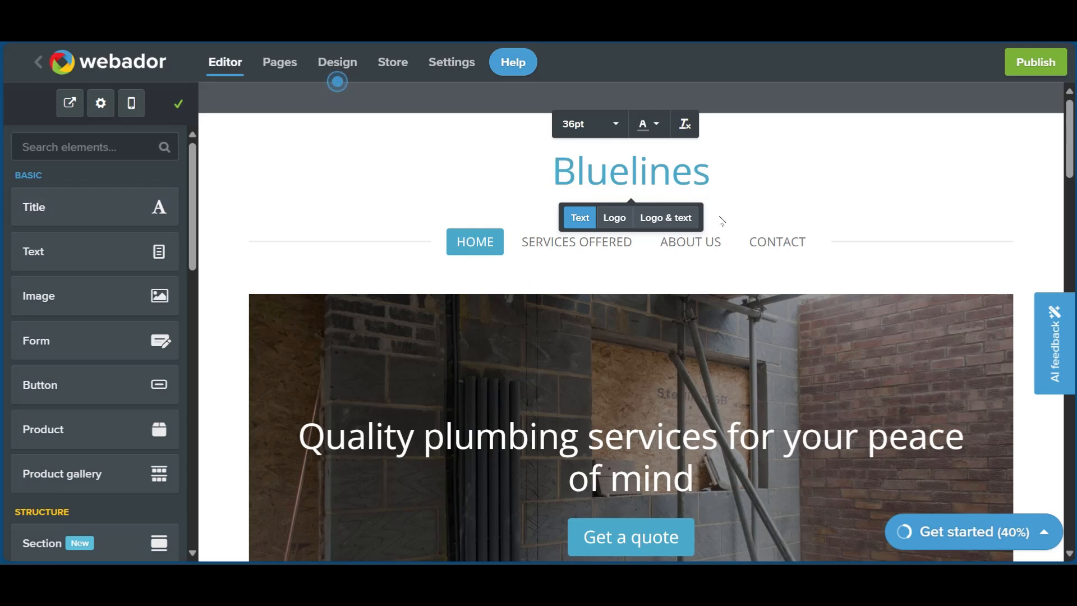
key(BackSpace)
key(BackSpace)
key(BackSpace)
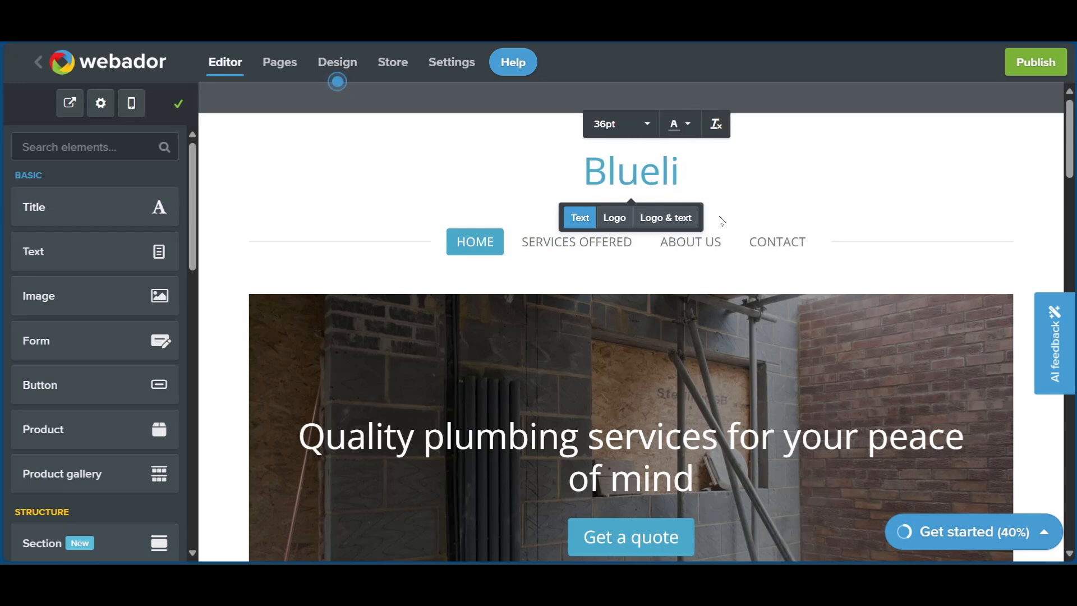
text(nes)
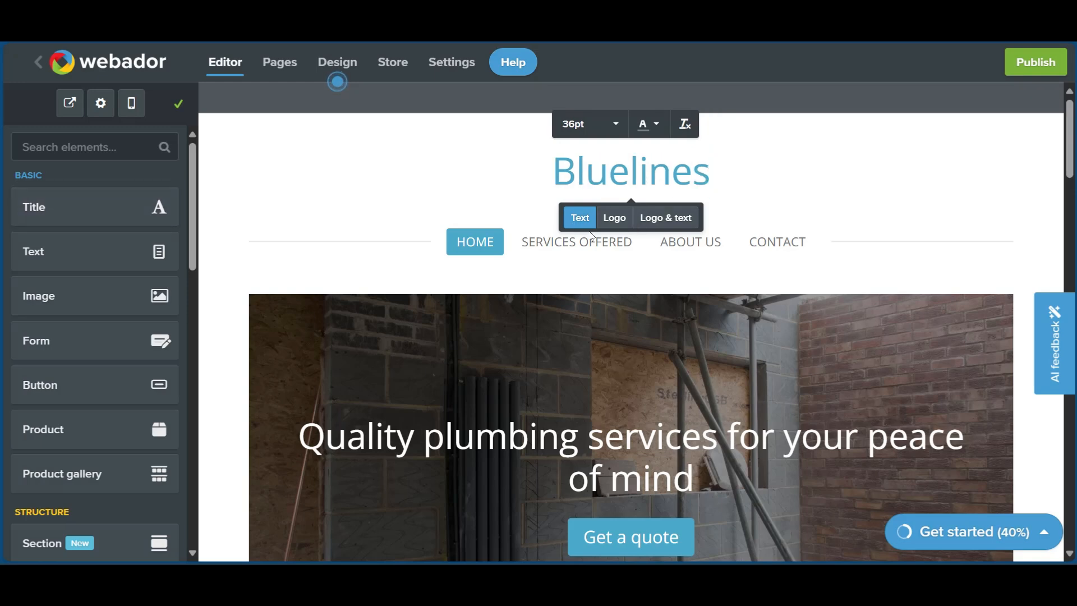
- Switch the page header from text only to Logo & text
click(611, 218)
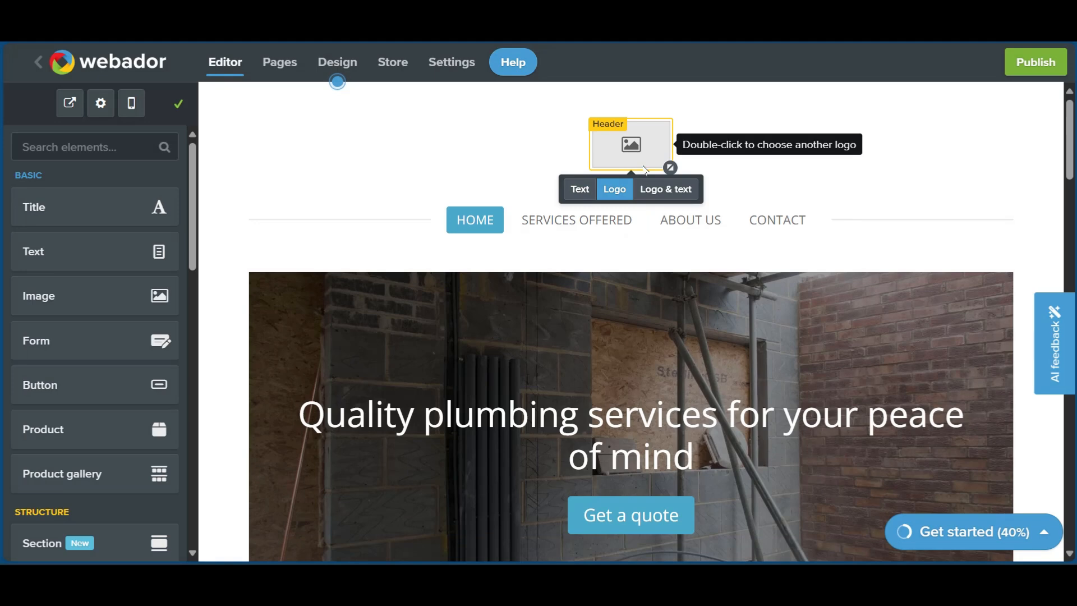
click(665, 189)
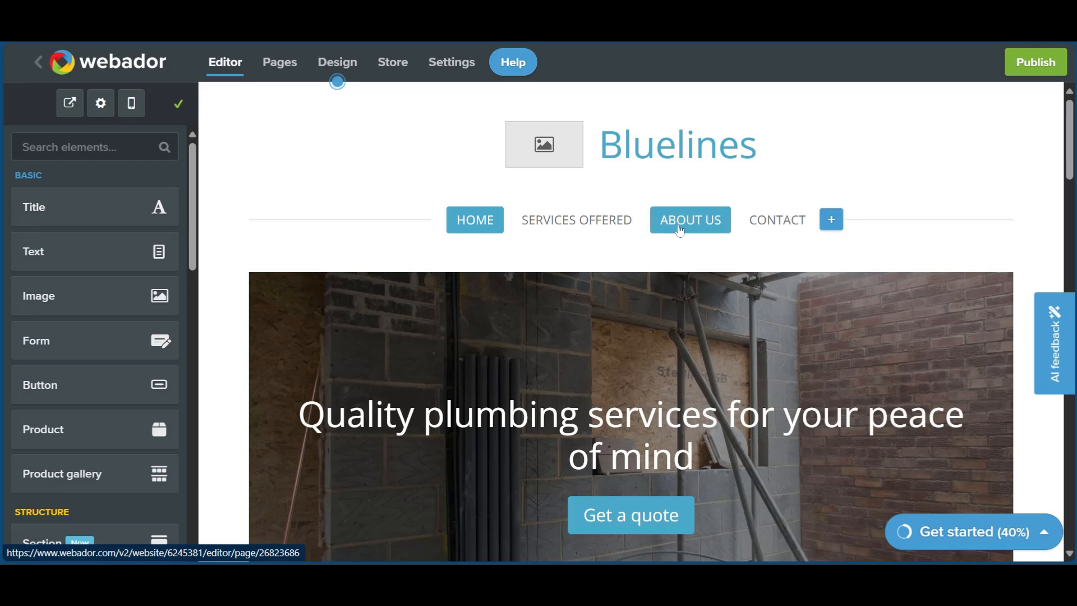
- Open the dialog for adding a new page to the site navigation and cancel it
click(830, 220)
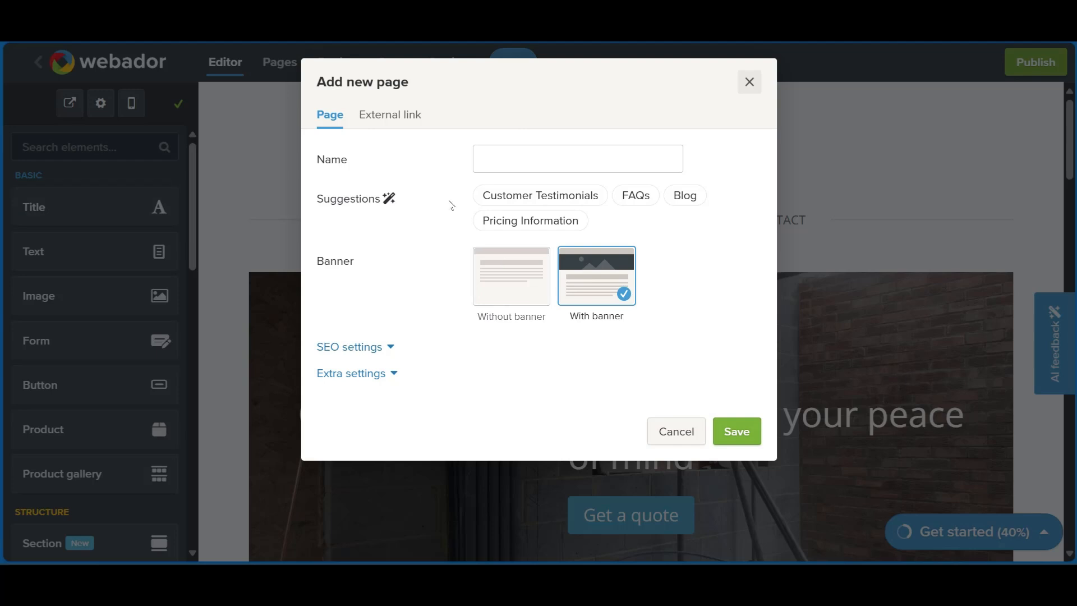
click(678, 436)
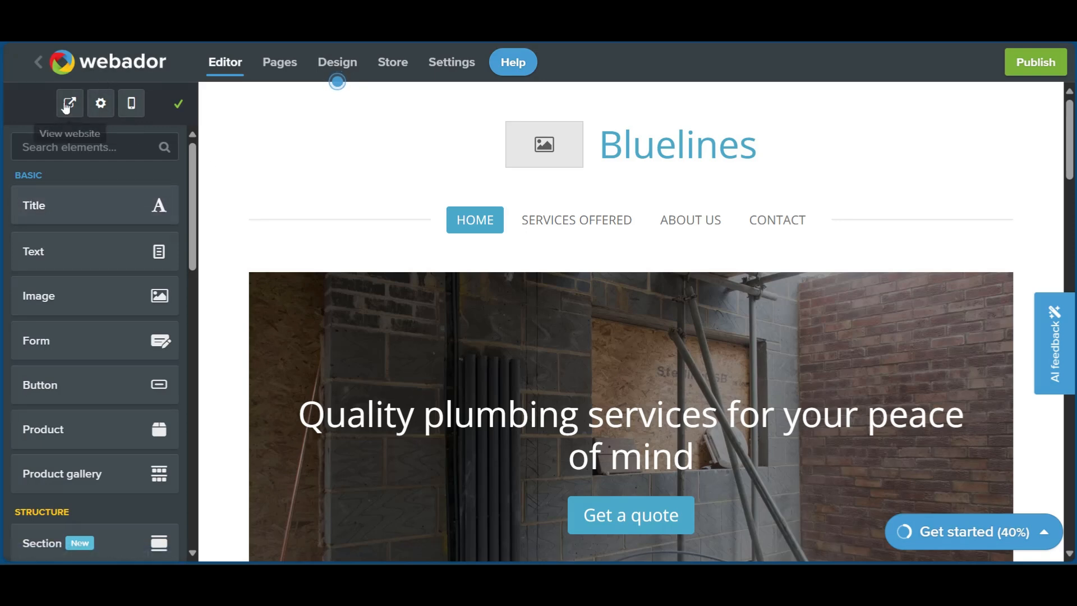
- Preview the home page in mobile view and look through its banner, welcome text and services
click(133, 105)
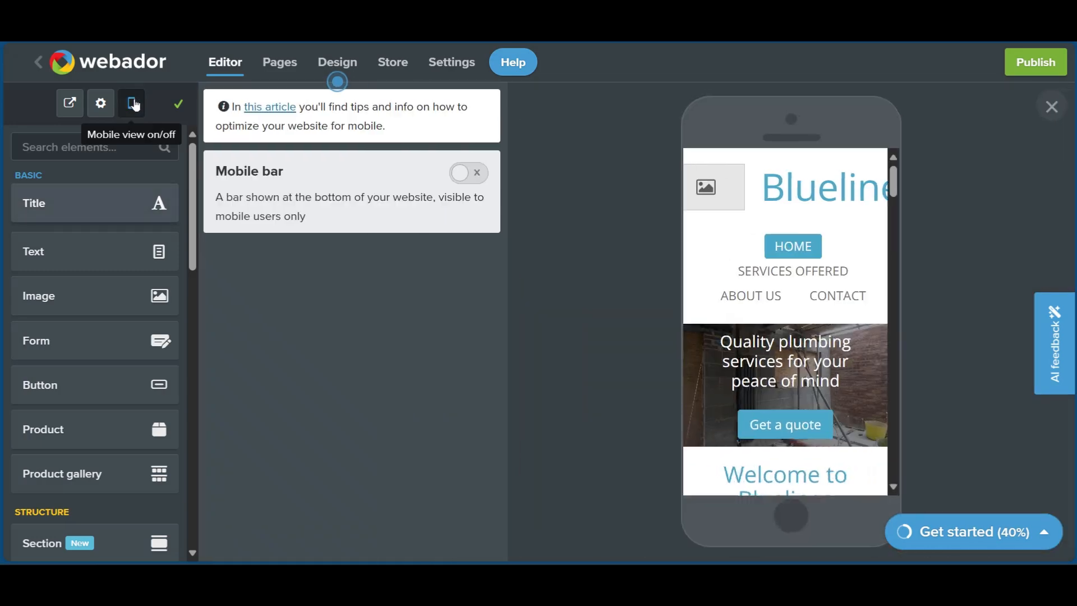
scroll(846, 288, down, 5)
scroll(846, 288, up, 10)
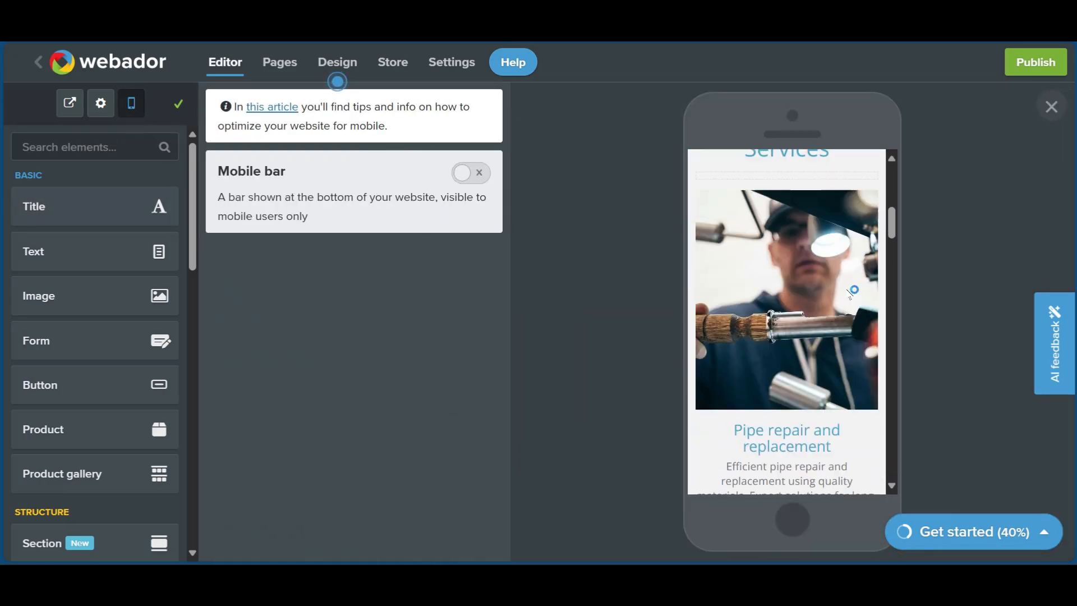
scroll(796, 220, down, 8)
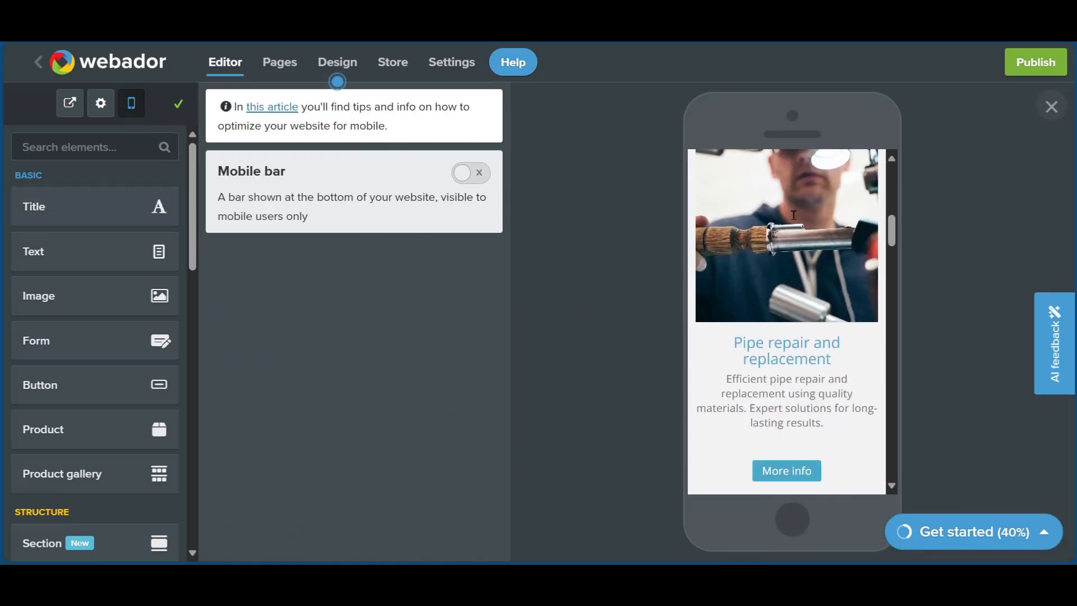
scroll(795, 219, up, 9)
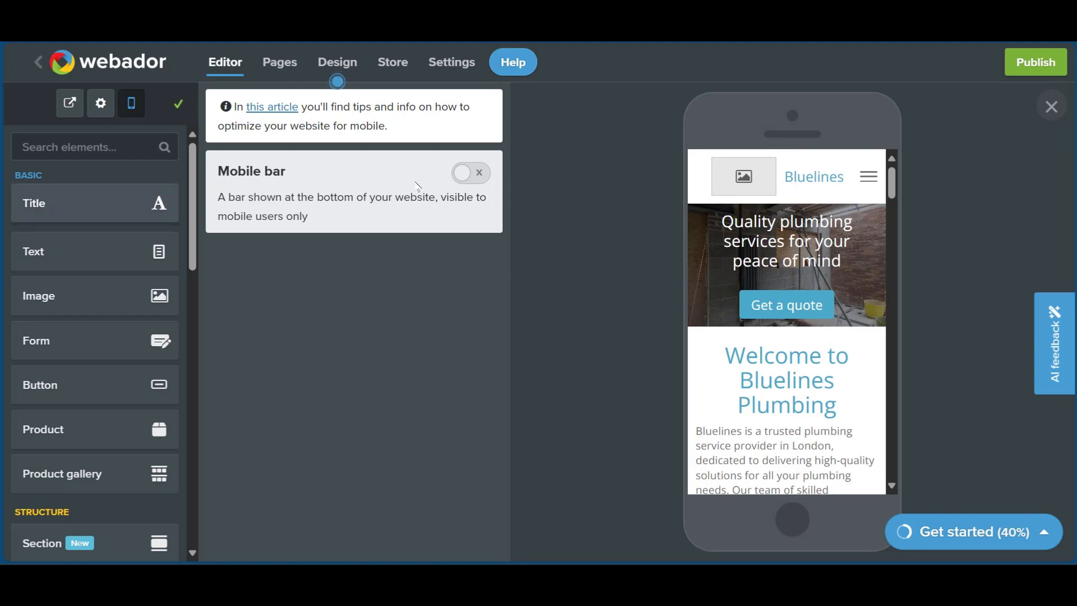
- Enable the mobile bar for the site and turn it off again
click(470, 173)
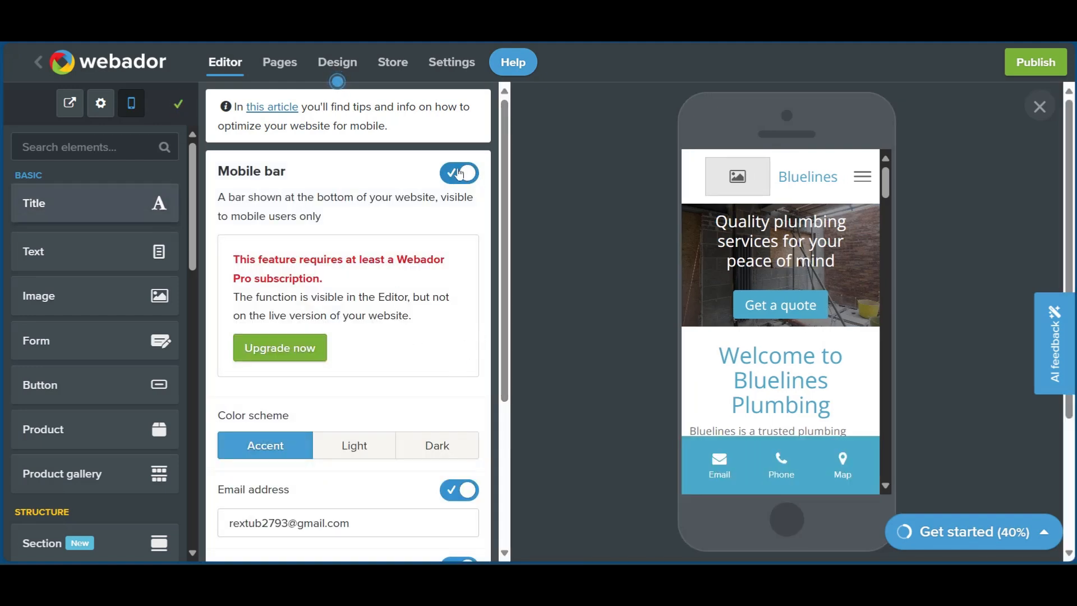
click(460, 173)
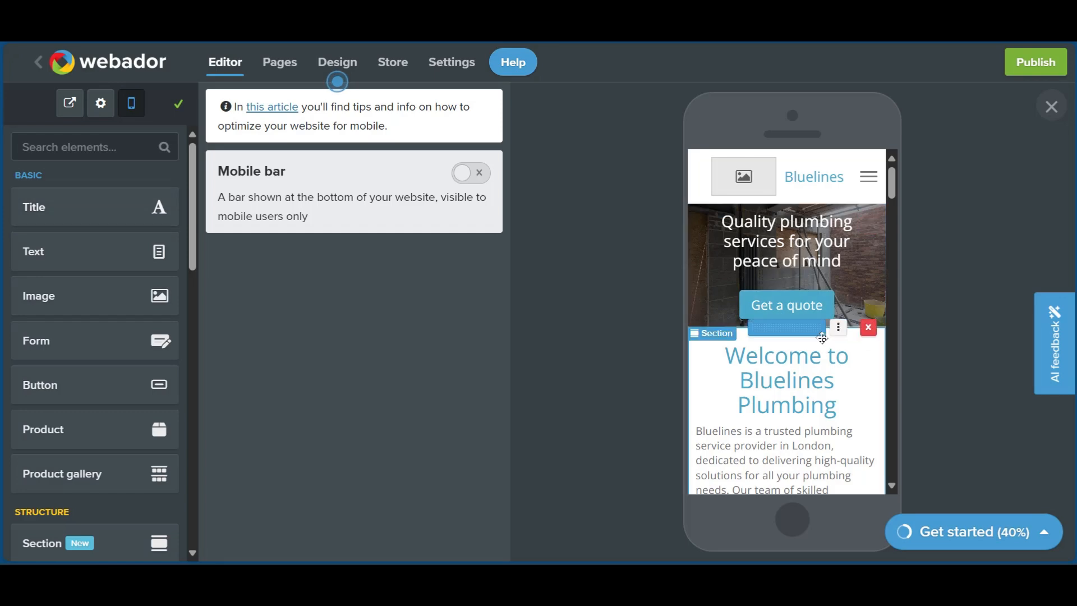
- Check the mobile preview's page content and collapsed navigation menu, and return to the desktop view
scroll(822, 340, down, 8)
scroll(823, 340, up, 9)
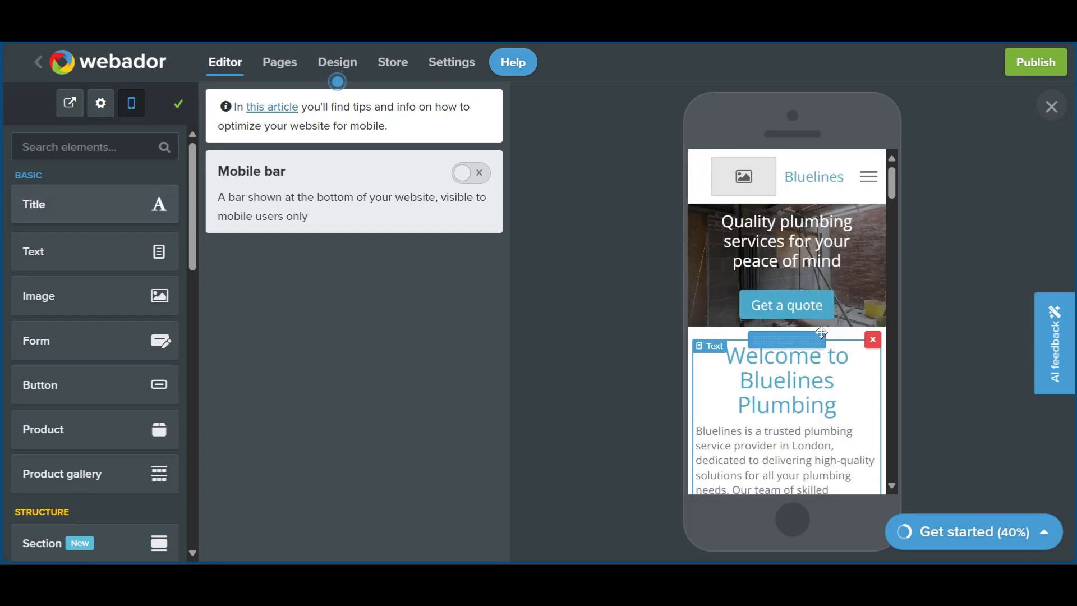
click(867, 173)
click(869, 181)
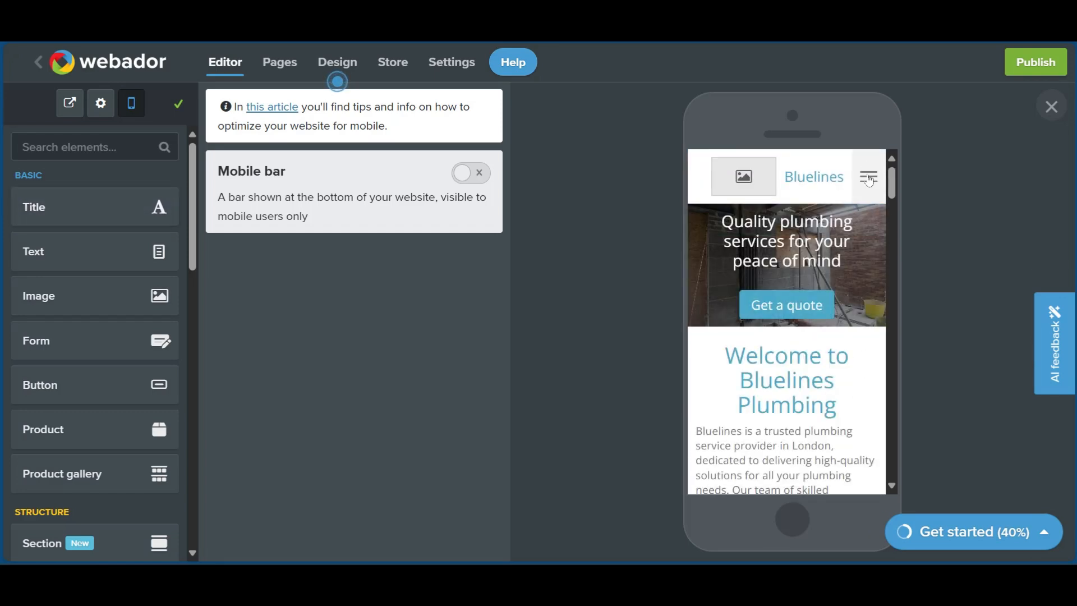
click(868, 177)
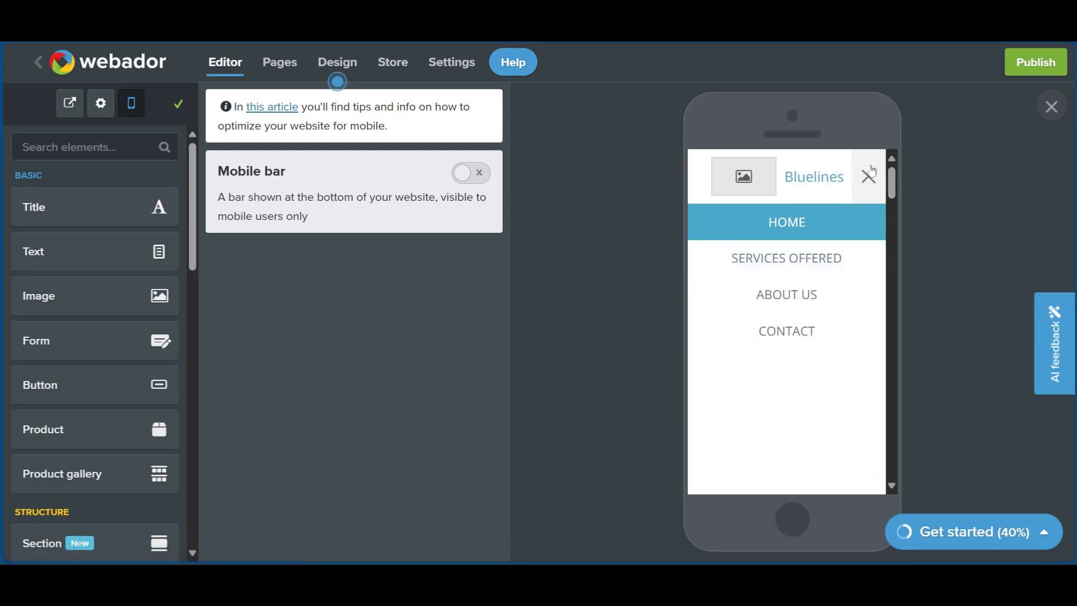
click(870, 174)
scroll(805, 338, down, 7)
scroll(804, 340, up, 7)
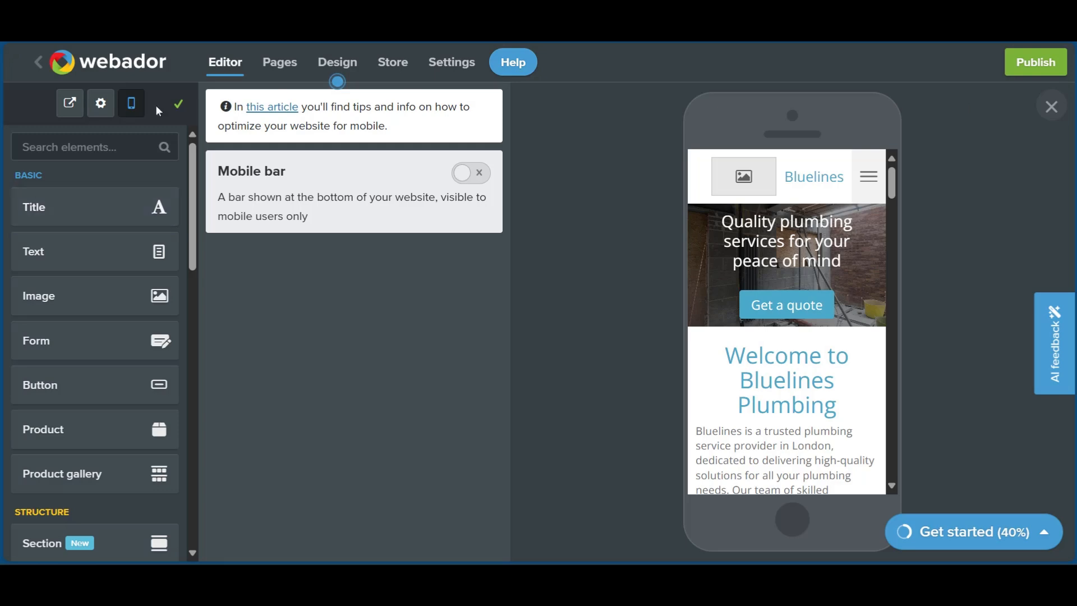
click(132, 103)
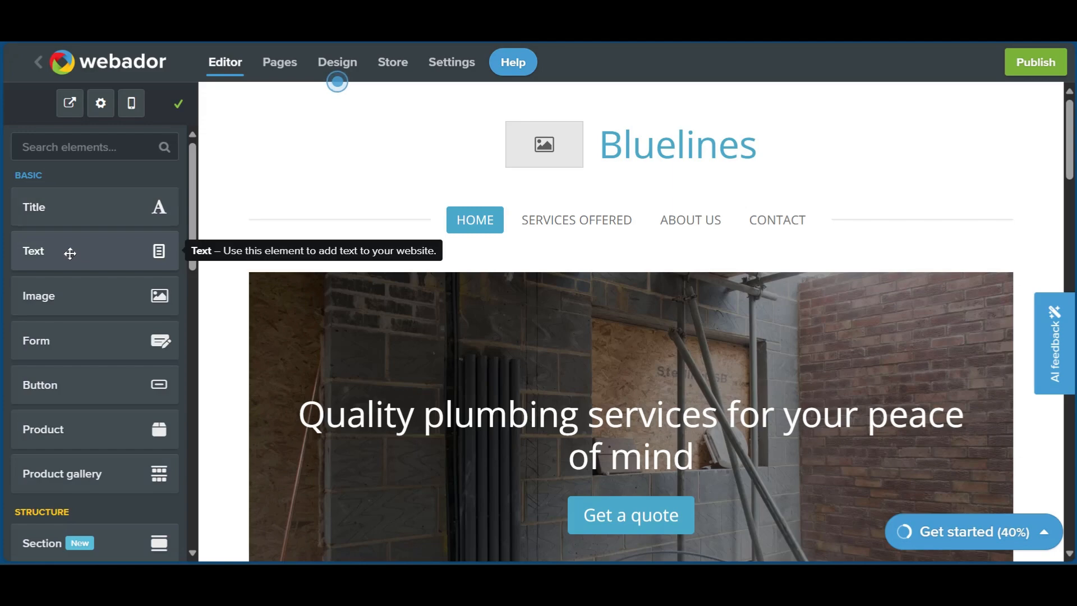
- Add a text element above the Services heading and enter the sample text nffdfghfjh
drag(70, 253, 319, 151)
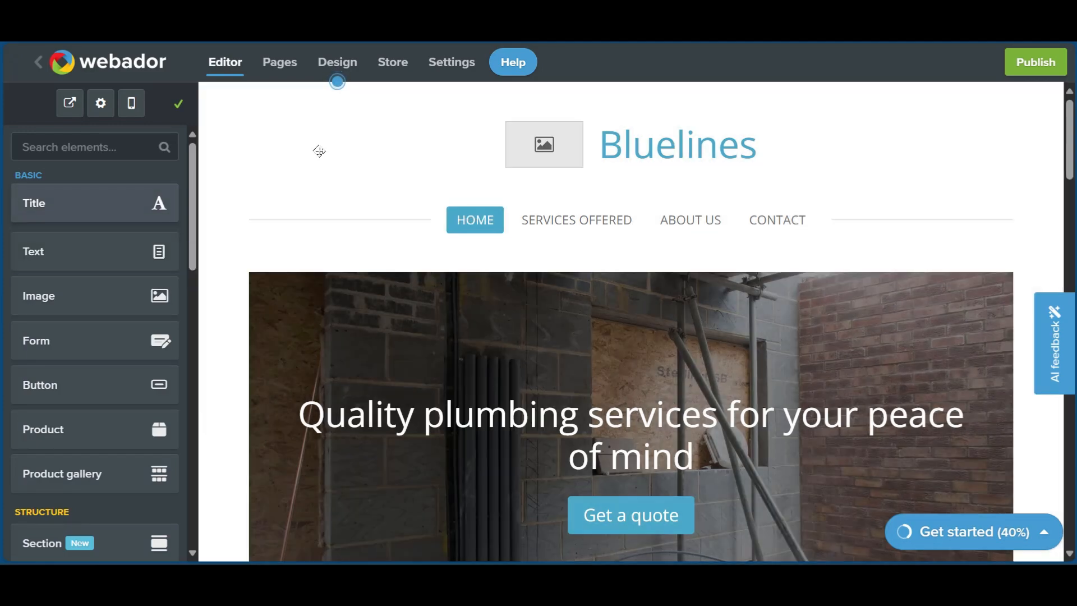
scroll(353, 307, down, 10)
scroll(353, 310, up, 4)
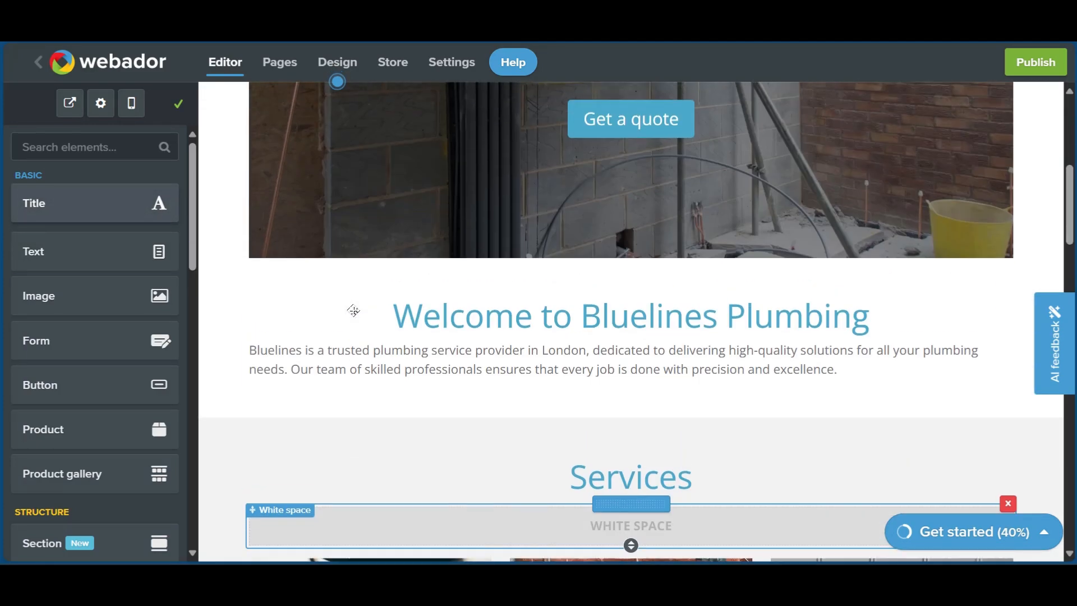
scroll(353, 308, down, 3)
scroll(353, 308, up, 2)
drag(67, 245, 405, 363)
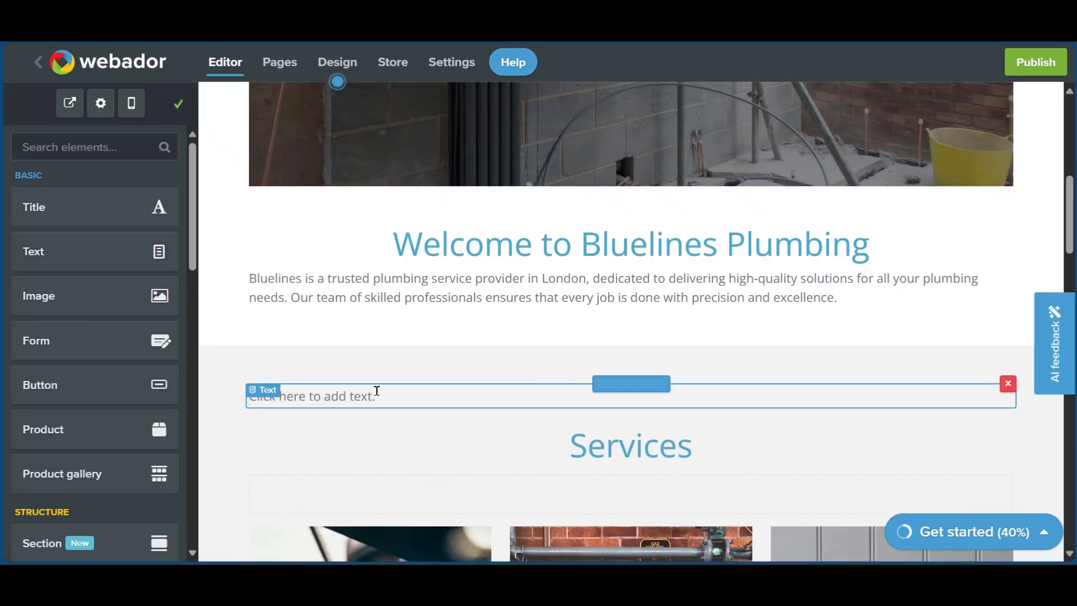
click(376, 395)
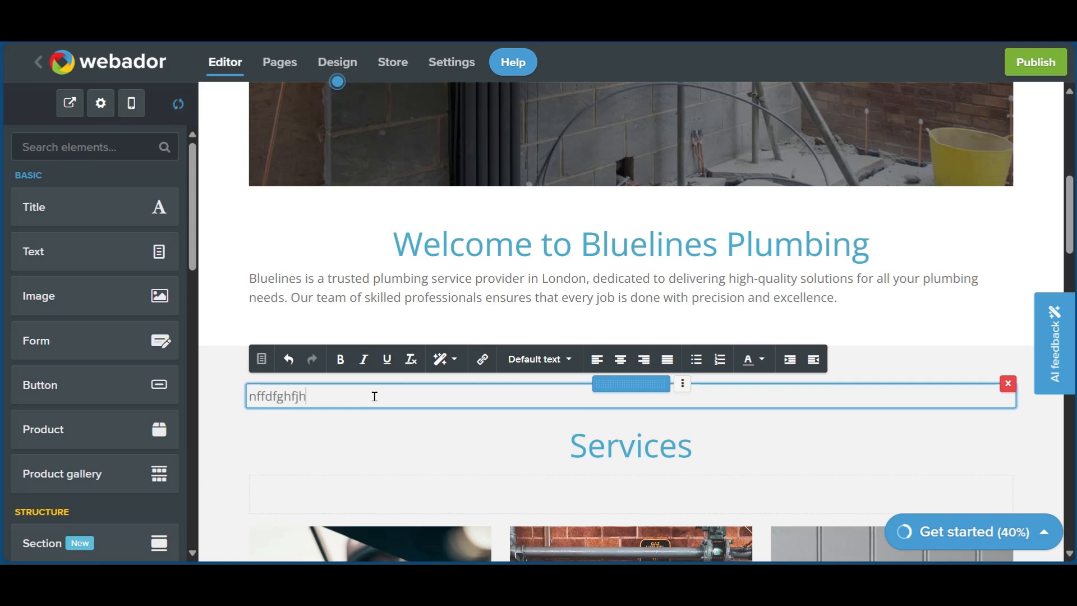
- Undo the sample text and delete the text element above the Services heading
click(289, 359)
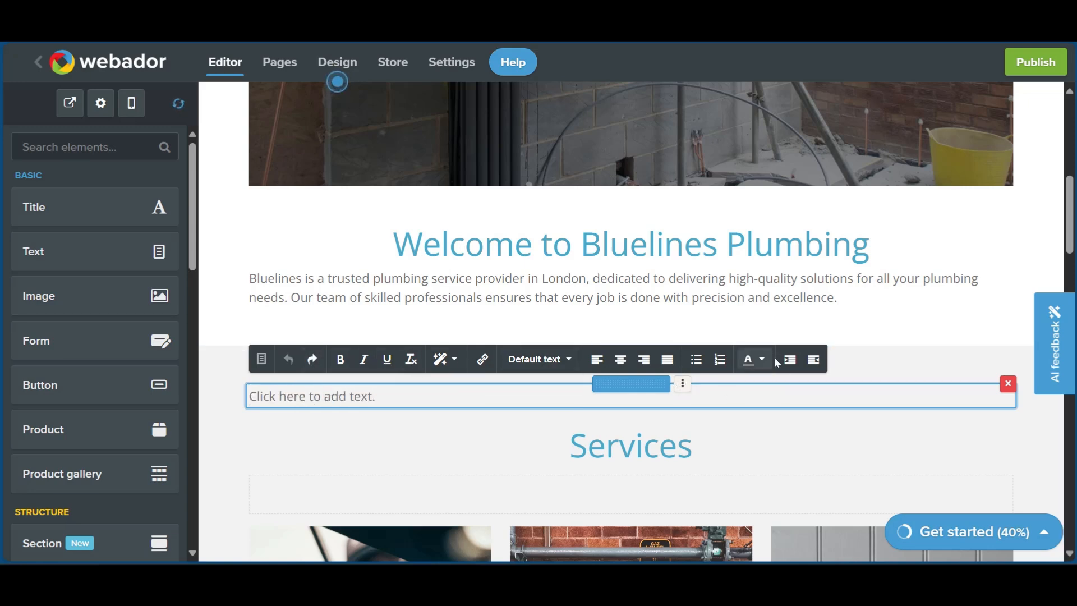
click(1008, 383)
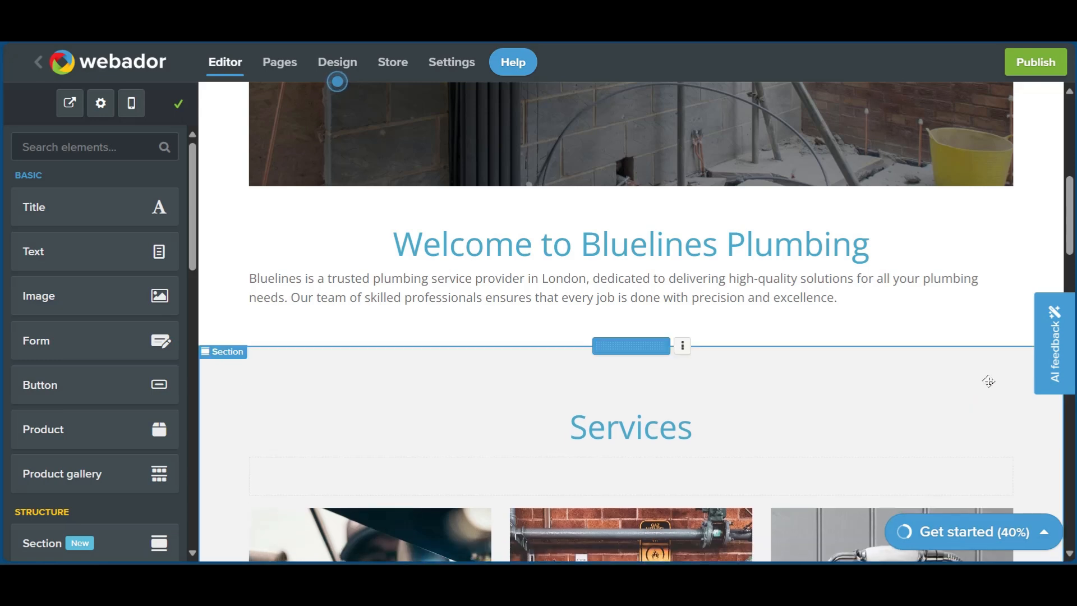
- Try to place a divider below the image in the Pipe repair and replacement column
scroll(541, 360, down, 7)
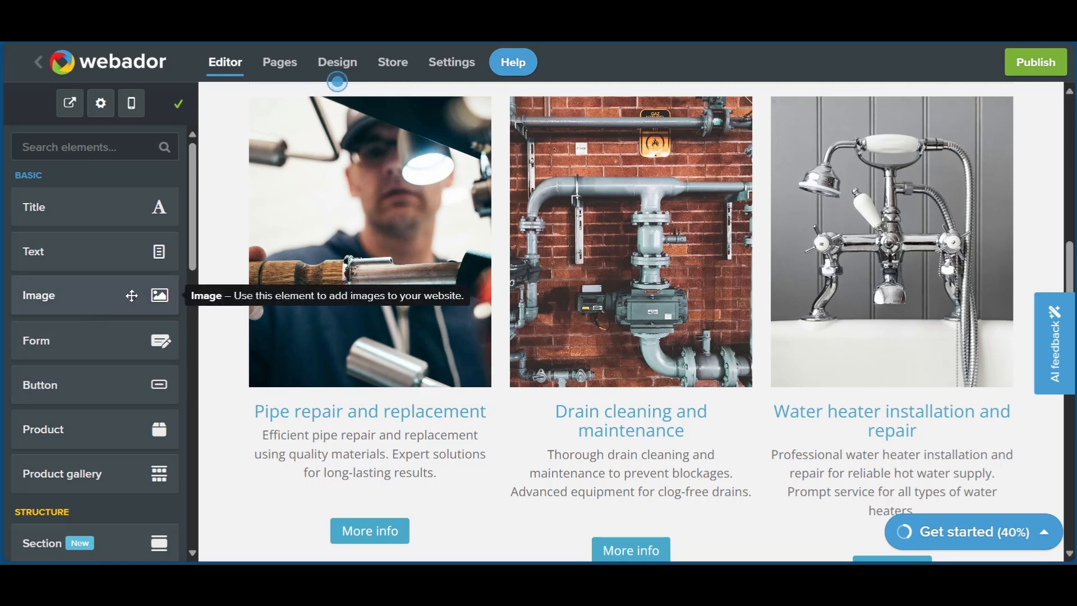
scroll(132, 295, down, 3)
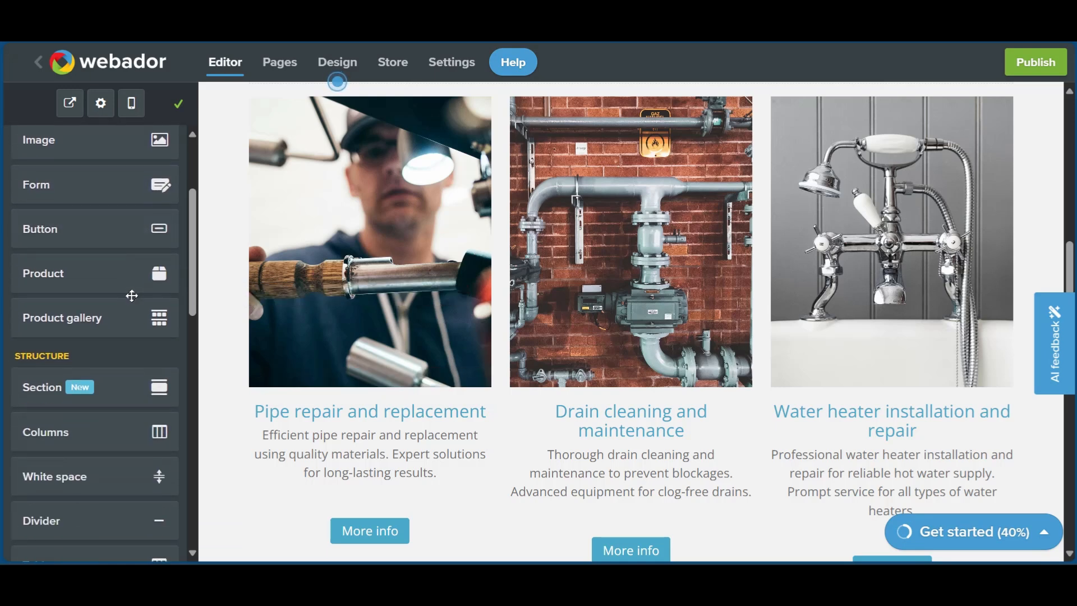
scroll(131, 295, up, 1)
scroll(84, 314, down, 3)
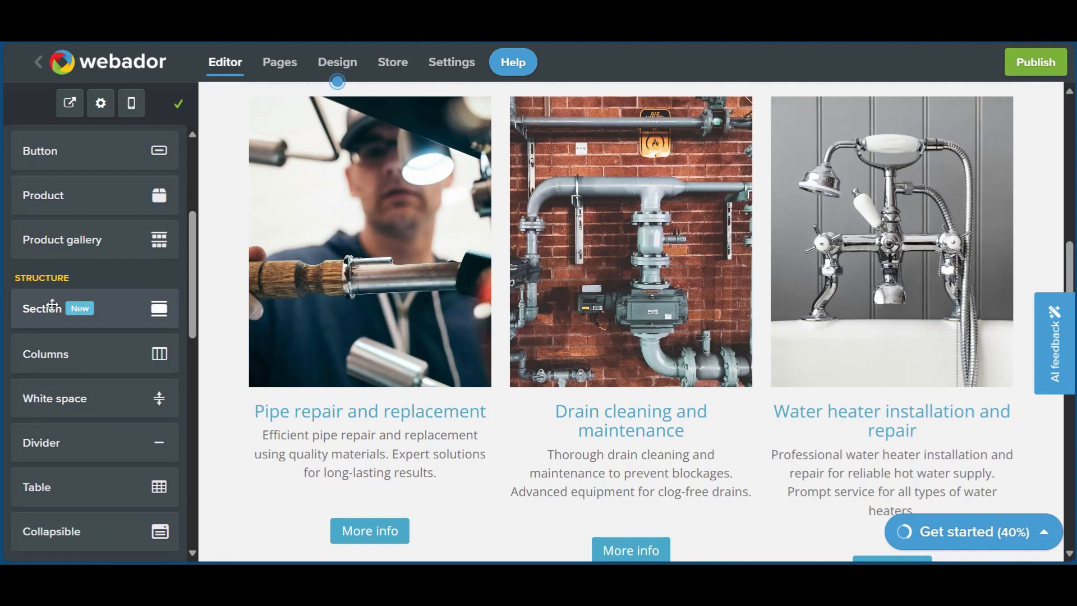
mouse_move(41, 315)
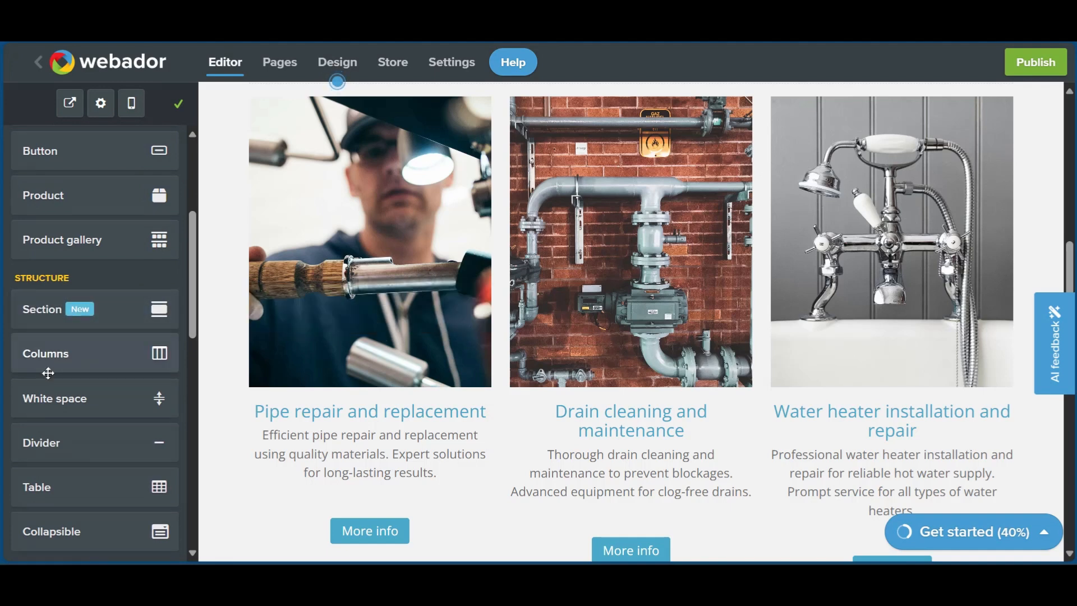
mouse_move(106, 450)
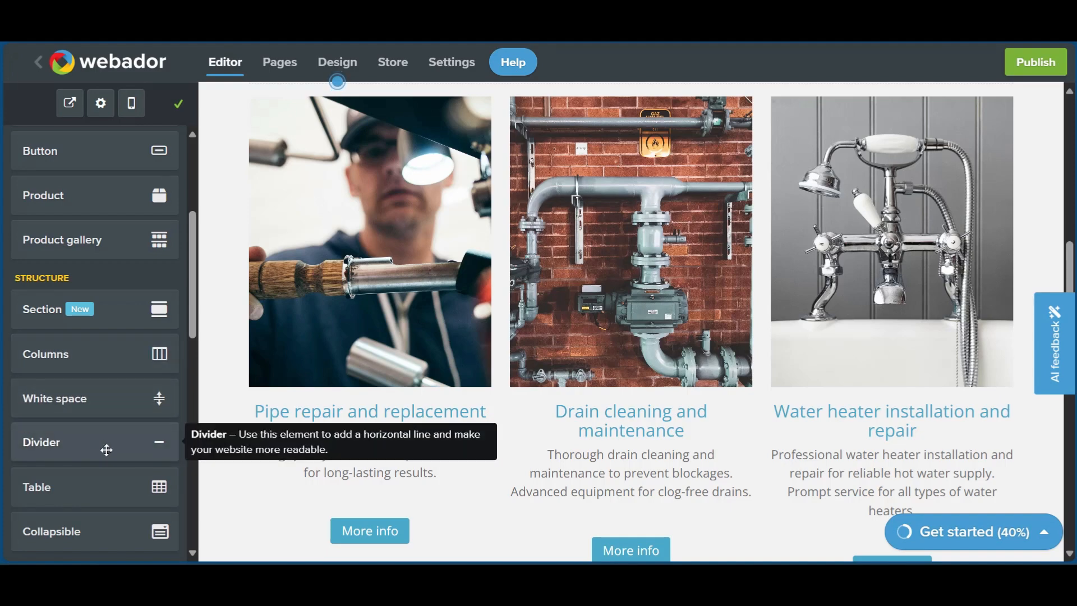
drag(106, 447, 453, 432)
scroll(116, 446, down, 7)
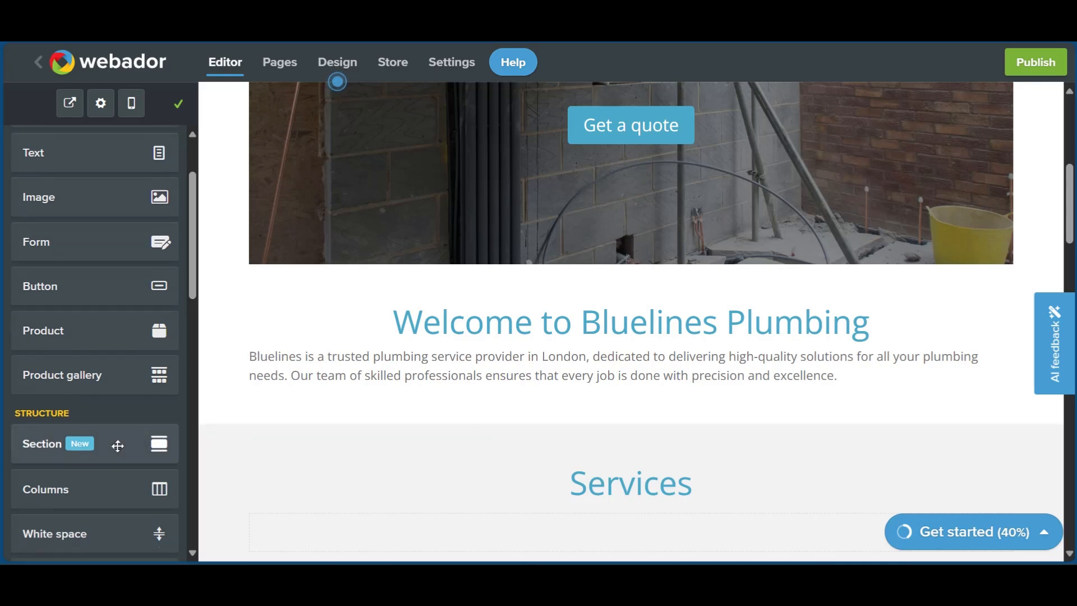
- Add a divider above the Services heading on the home page and delete it again
scroll(431, 449, down, 3)
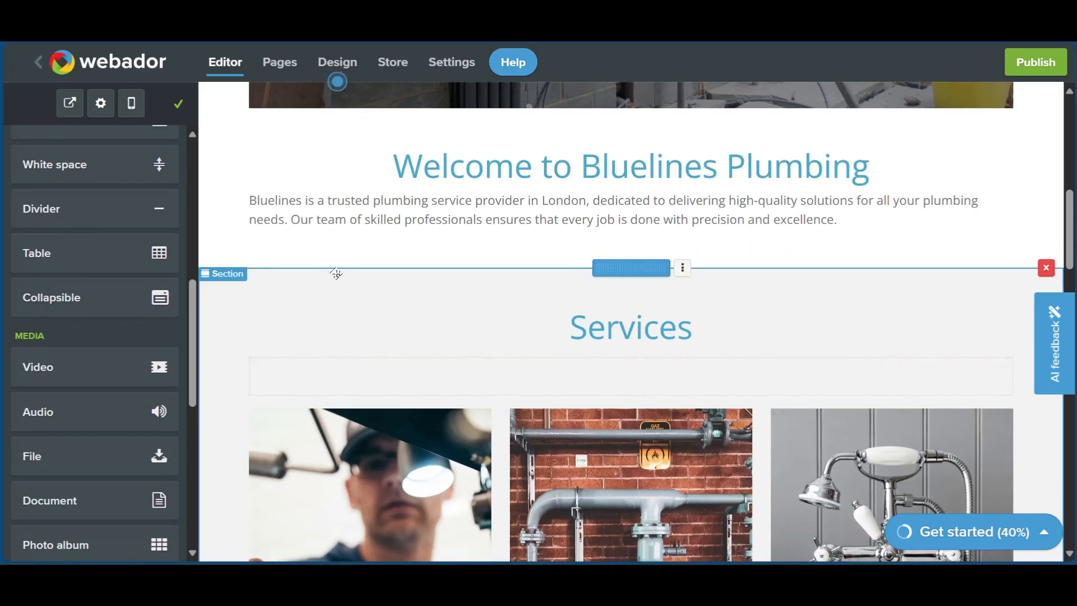
scroll(86, 344, down, 4)
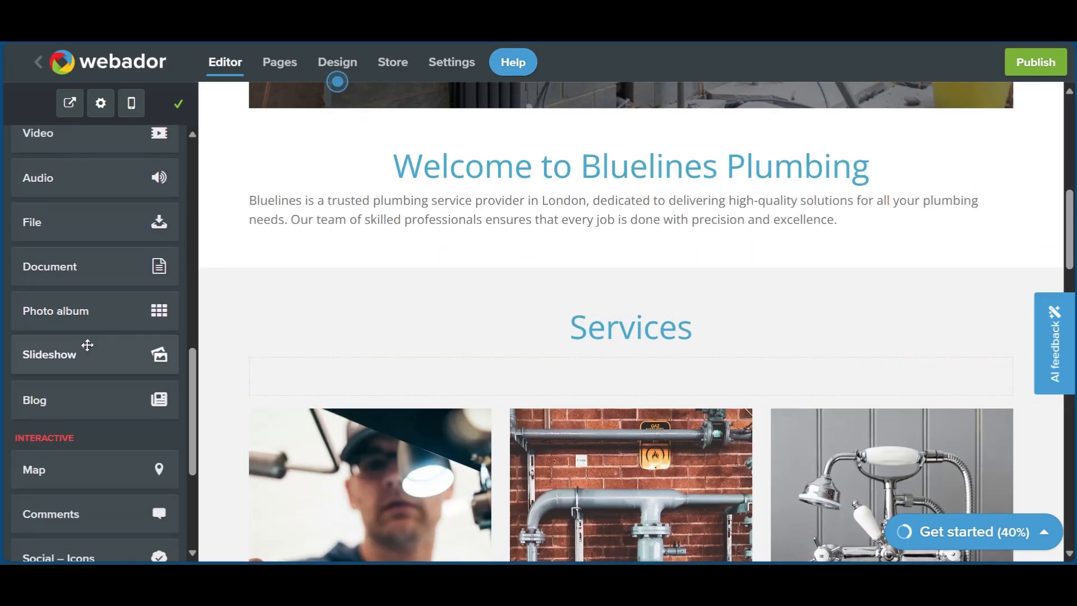
scroll(73, 253, up, 4)
scroll(72, 252, up, 3)
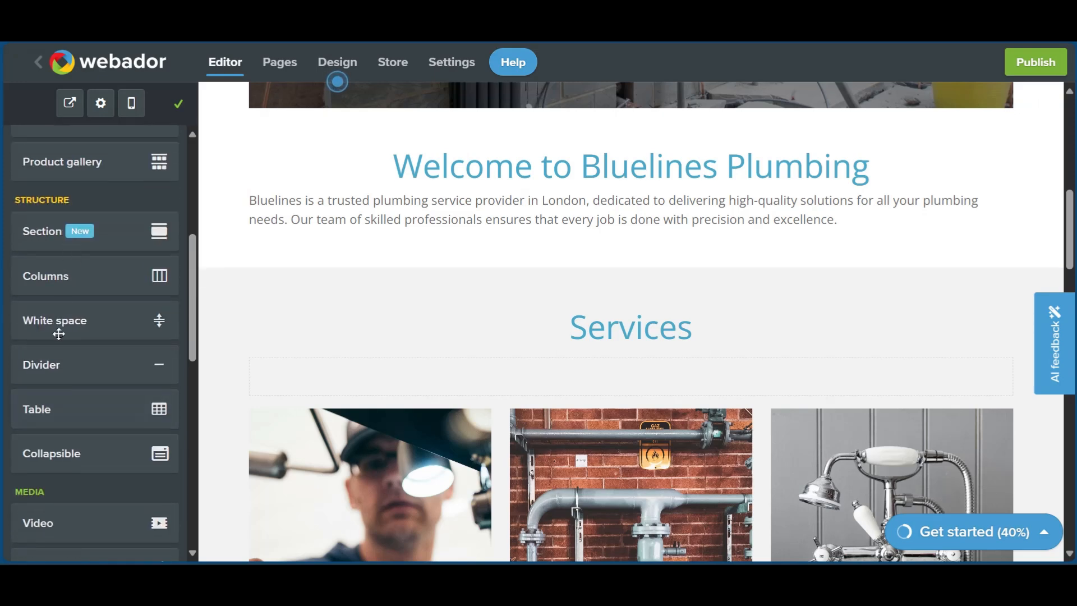
drag(77, 368, 412, 280)
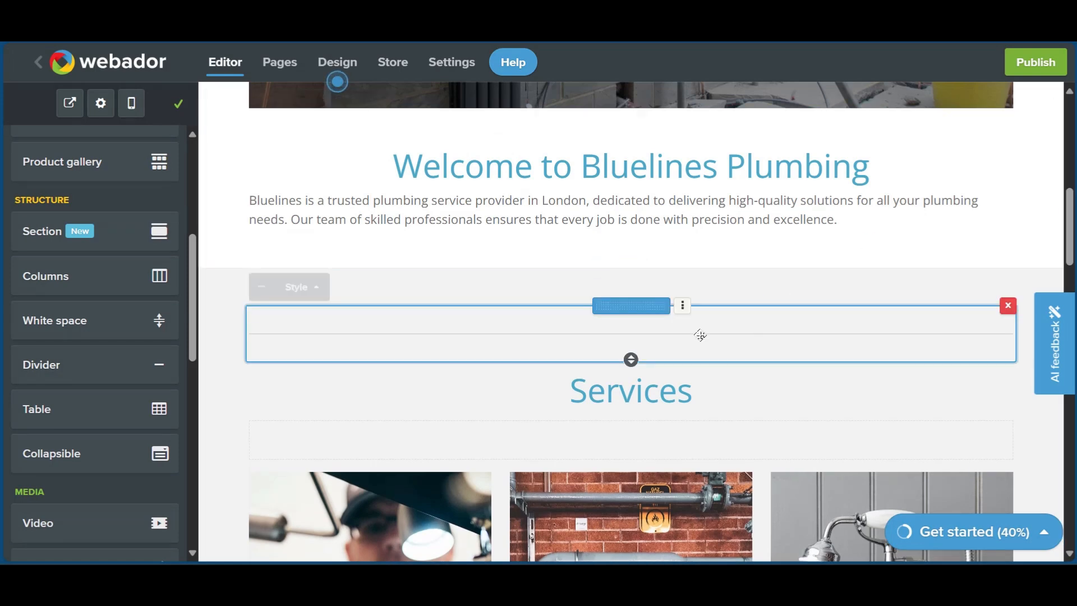
drag(652, 299, 630, 320)
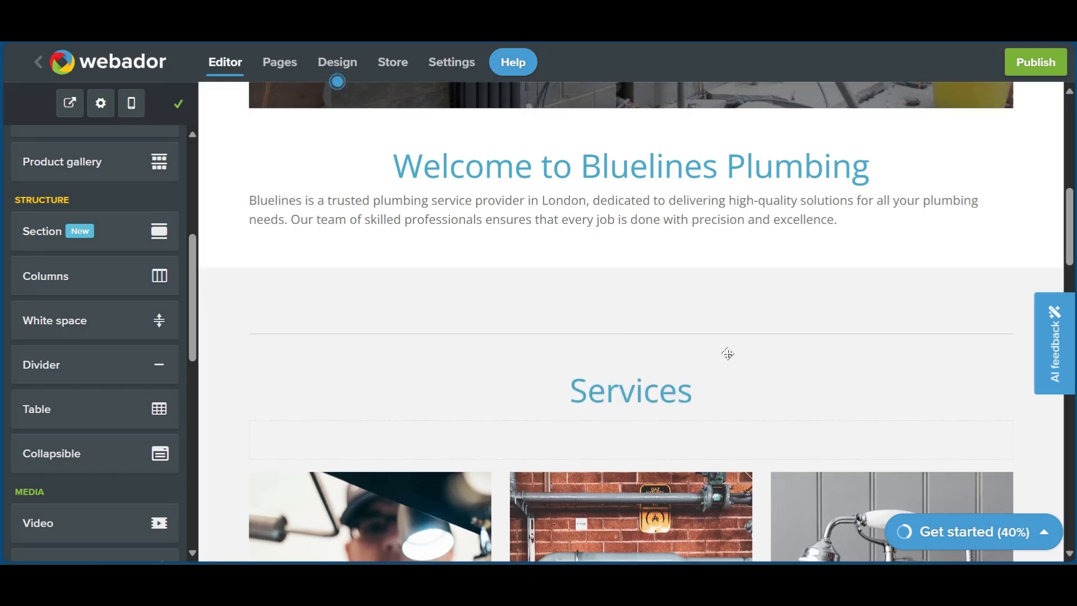
click(1008, 306)
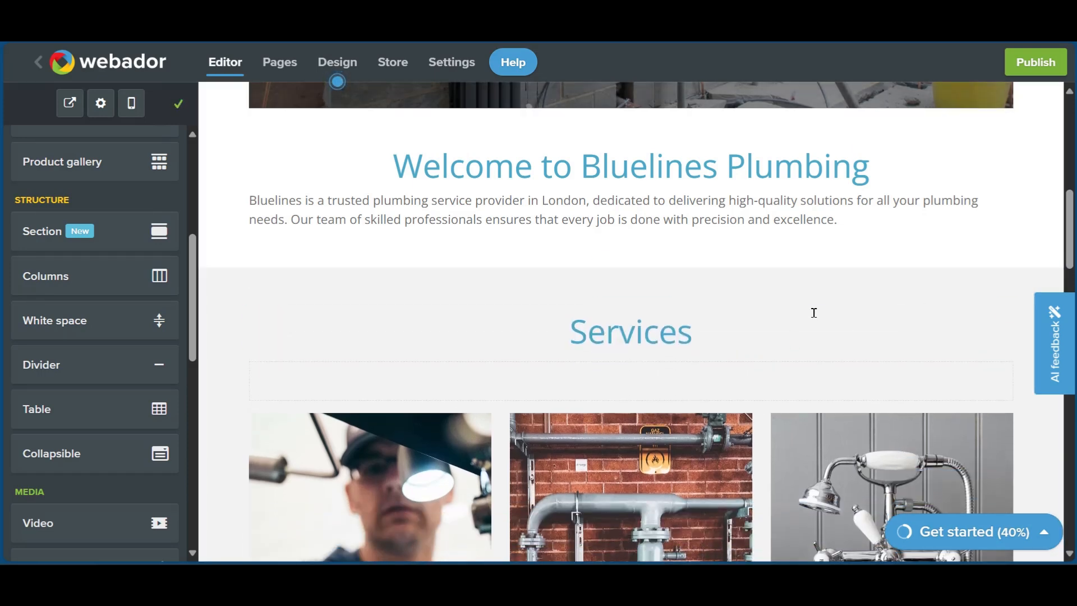
- Look through the structure and media elements available for the page, from Collapsible to Blog
scroll(72, 375, down, 3)
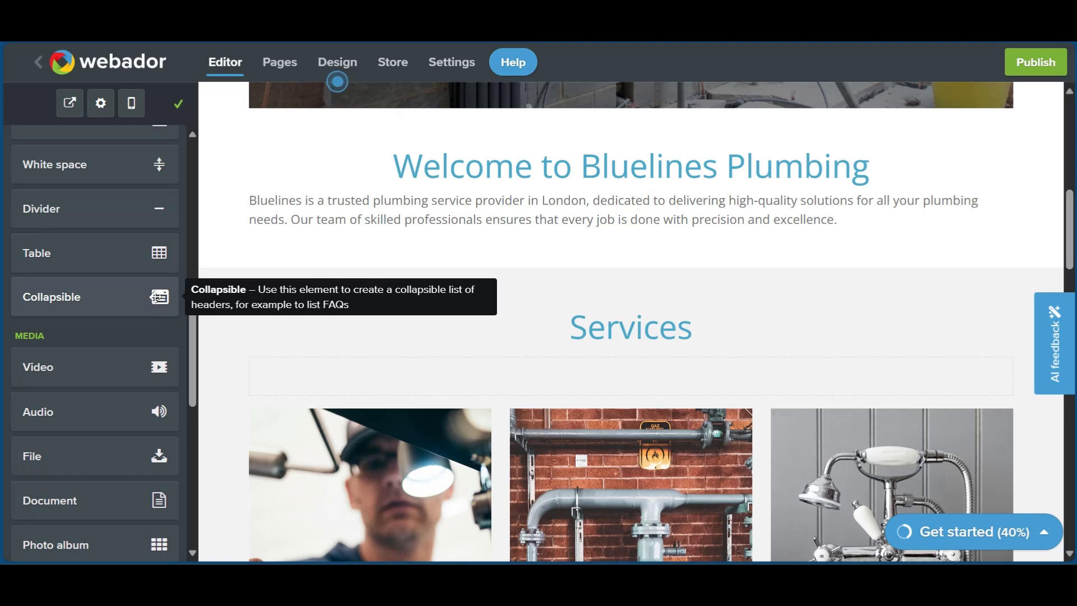
scroll(103, 312, down, 5)
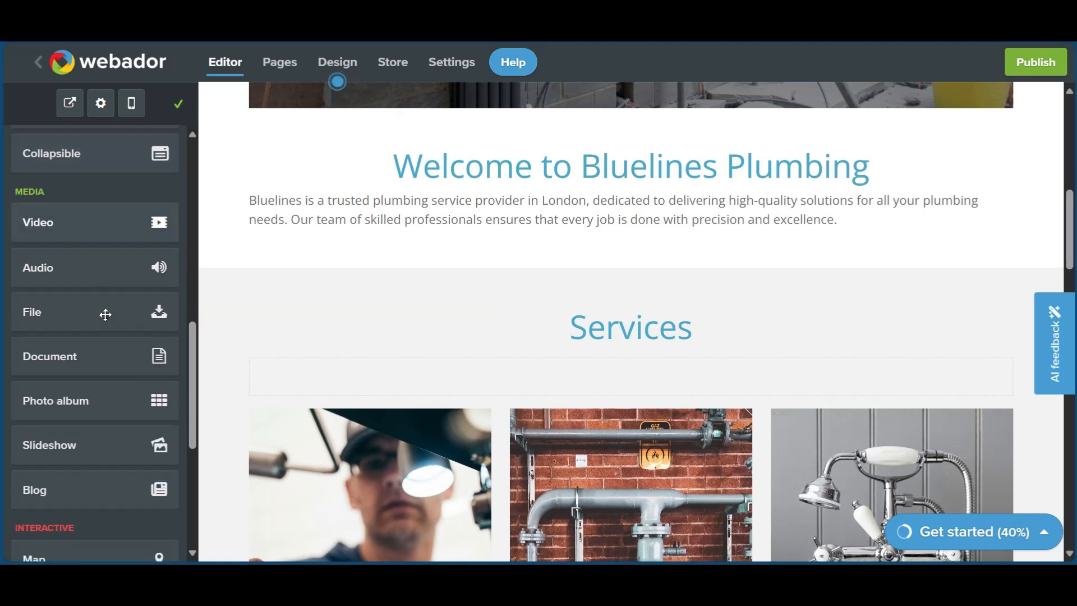
scroll(36, 211, up, 2)
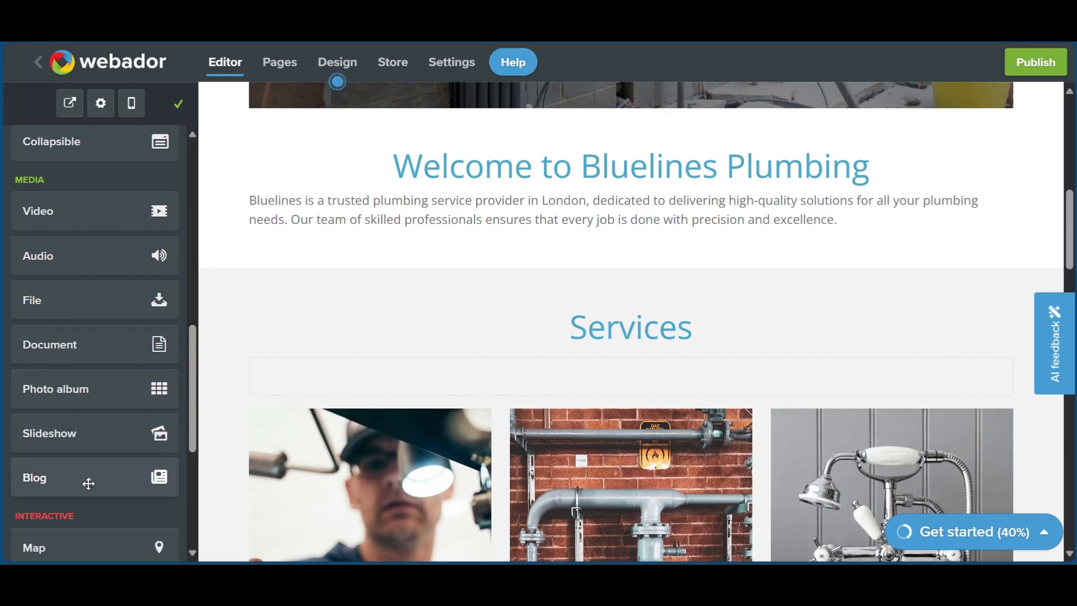
scroll(79, 433, up, 6)
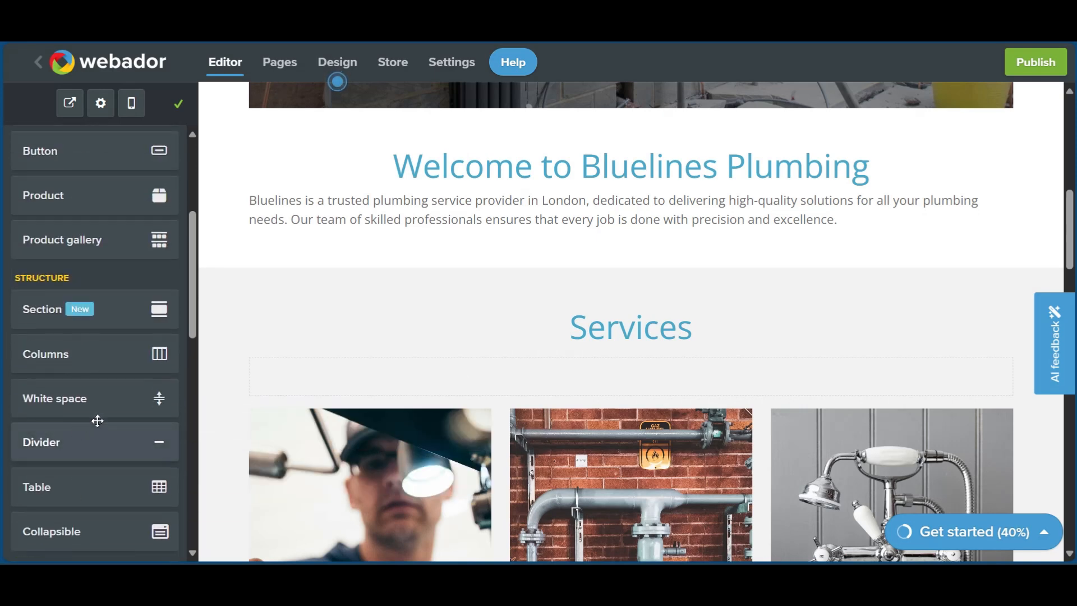
- Look through the available page elements, from the basic ones down to the interactive and extras groups
scroll(84, 423, up, 3)
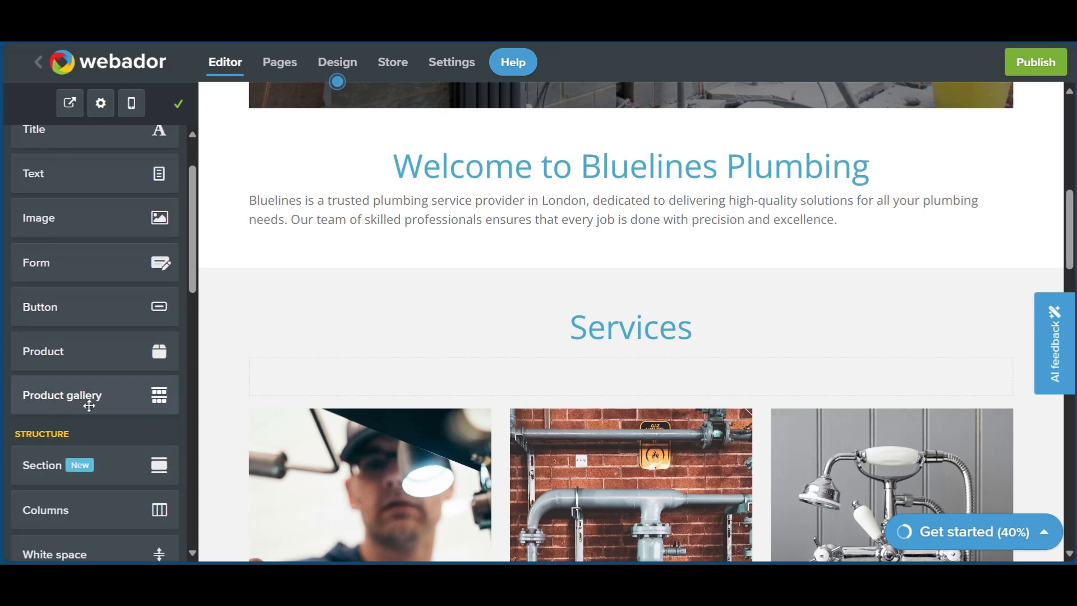
scroll(125, 399, down, 9)
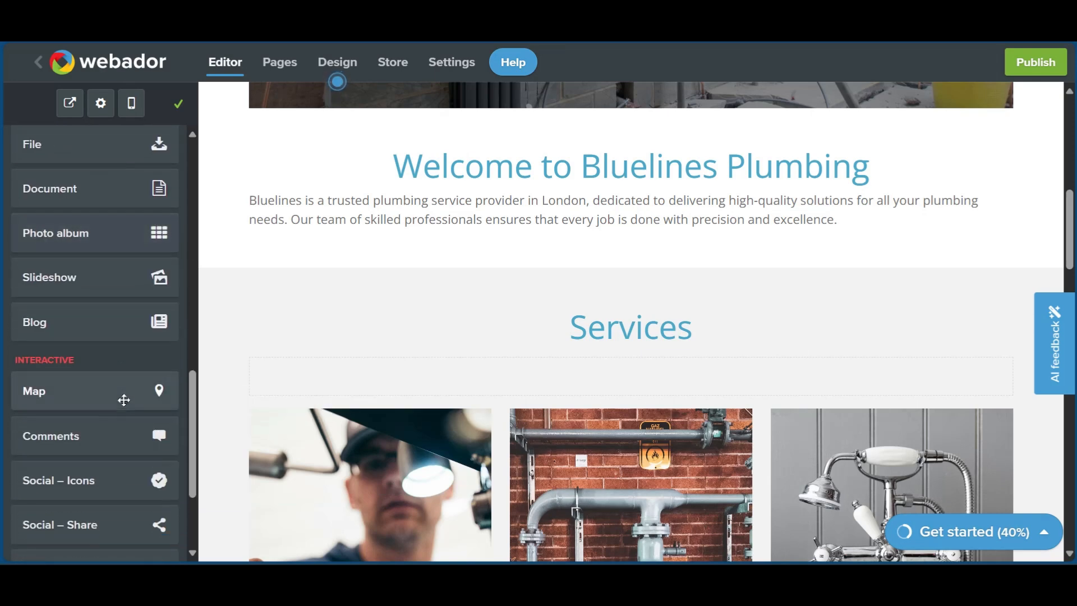
scroll(123, 400, down, 3)
scroll(122, 399, up, 6)
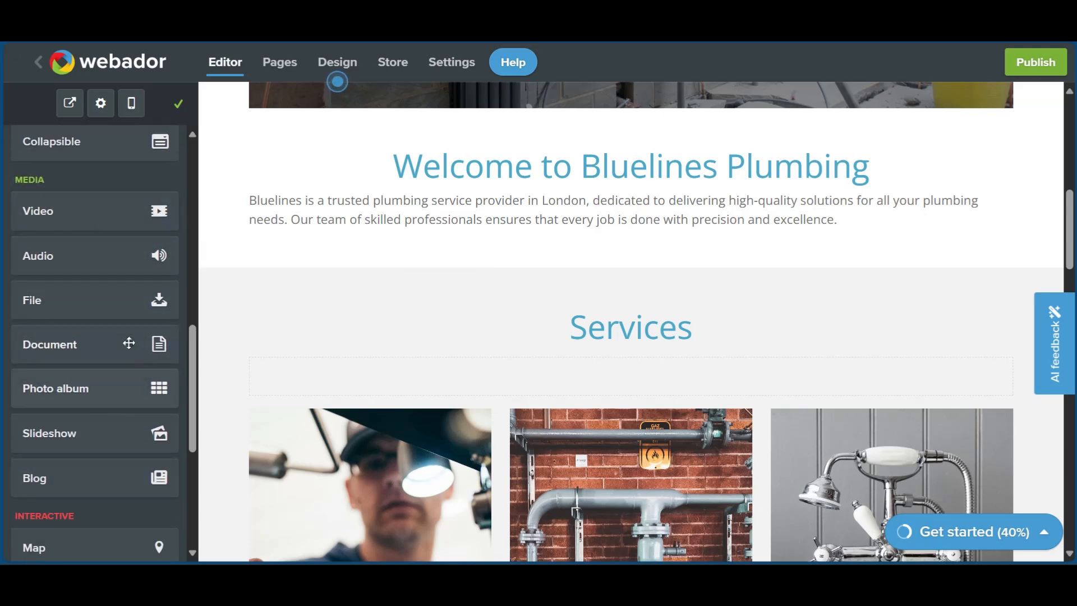
scroll(87, 392, down, 4)
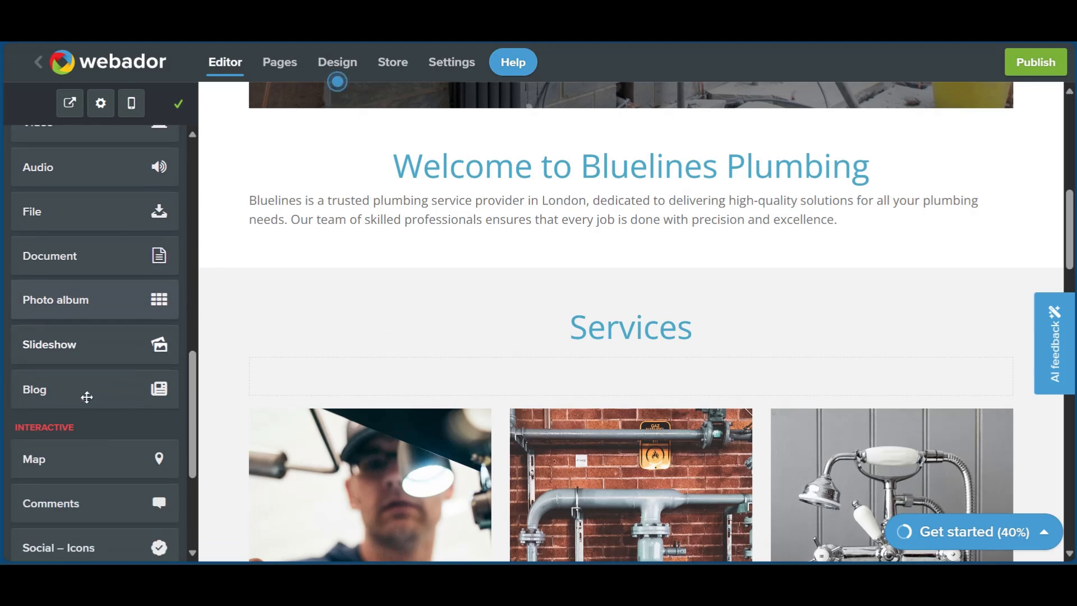
scroll(87, 397, down, 2)
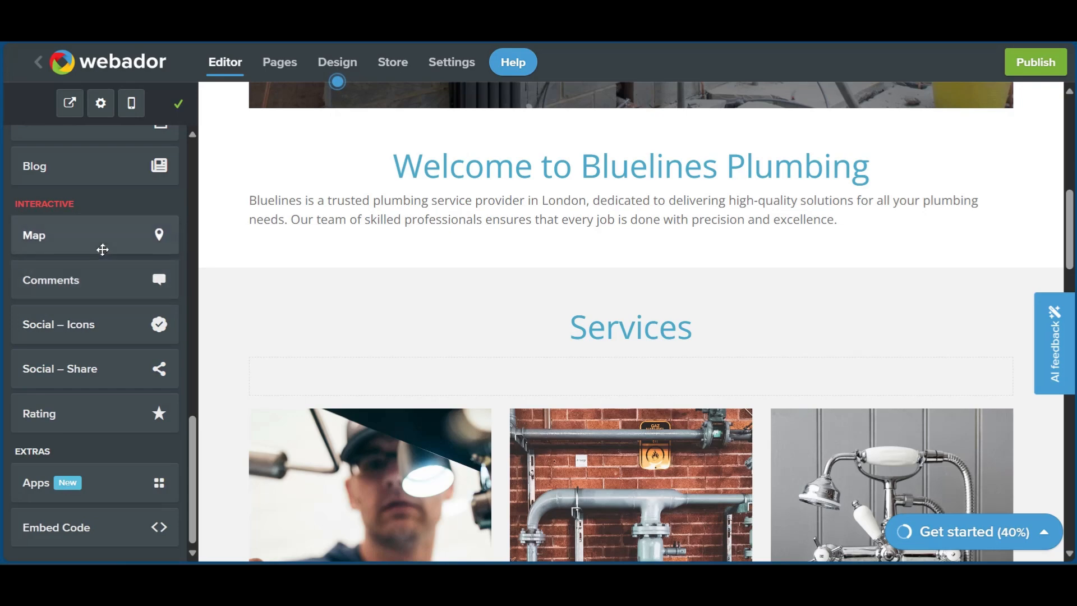
- Delete the London map beside the Contact us form and add a new map element in its place above Location
scroll(390, 307, down, 11)
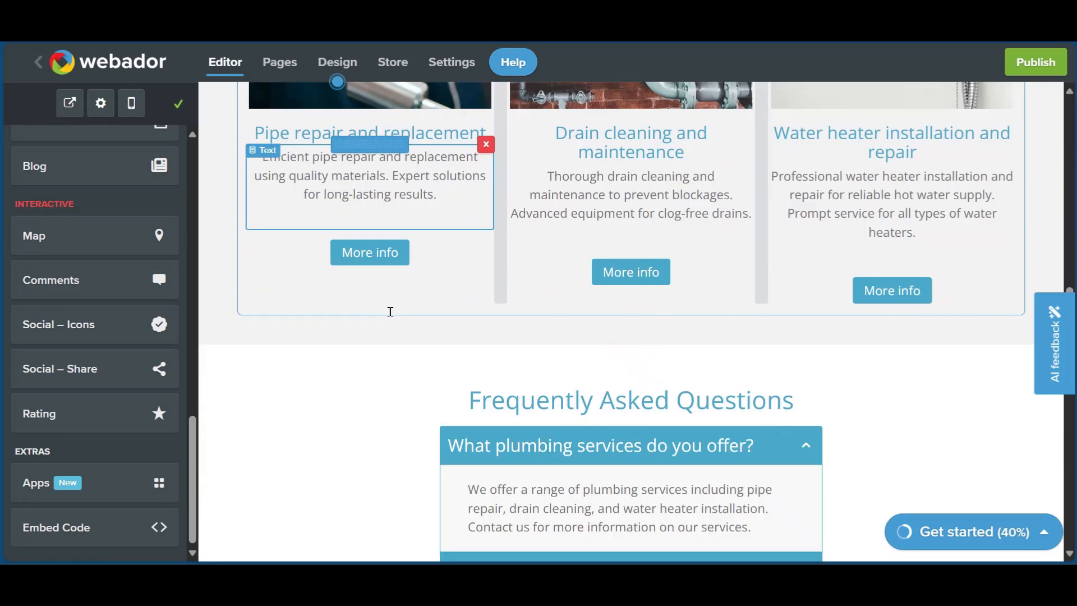
scroll(391, 319, down, 6)
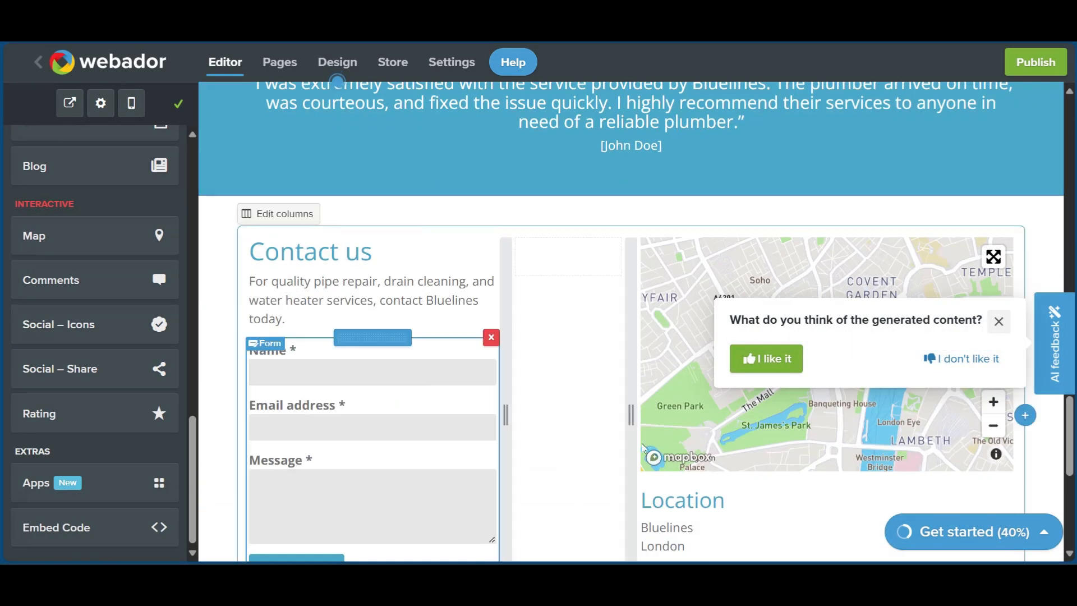
click(768, 442)
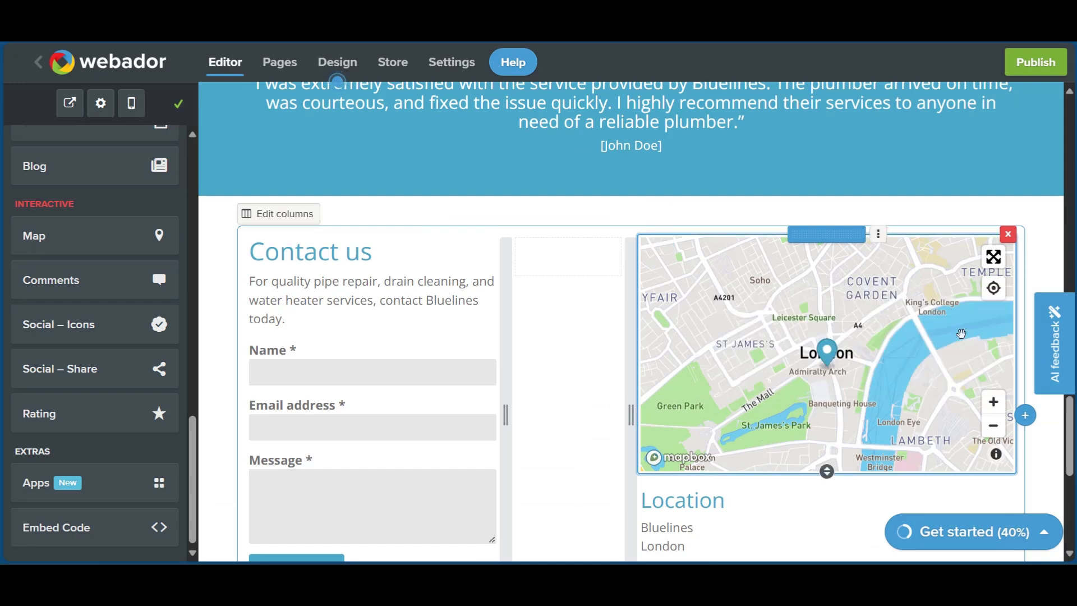
click(1008, 236)
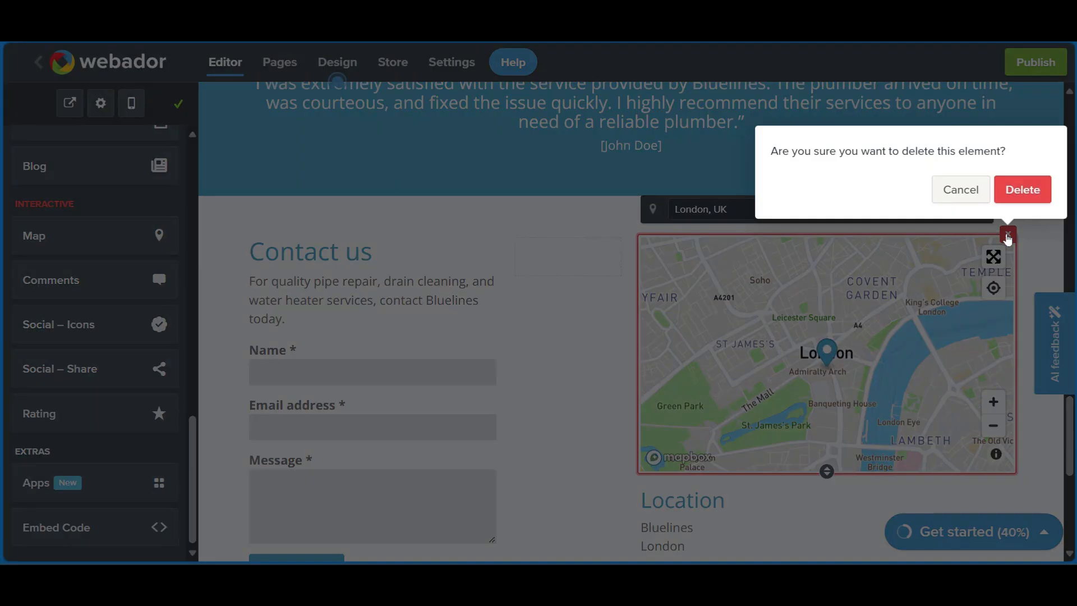
click(1022, 189)
drag(84, 235, 812, 248)
scroll(761, 382, down, 3)
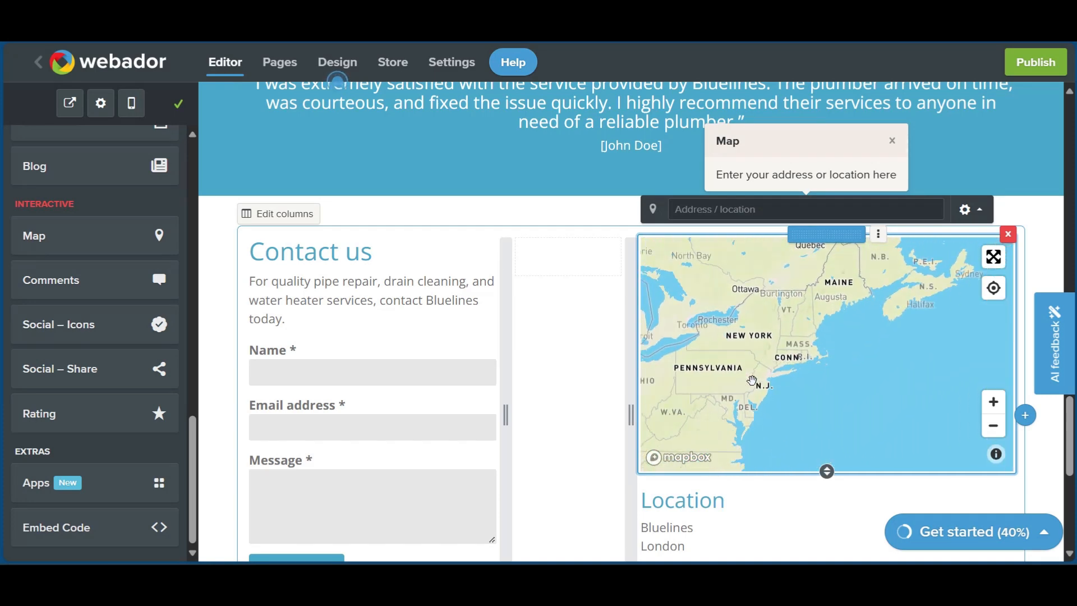
click(350, 277)
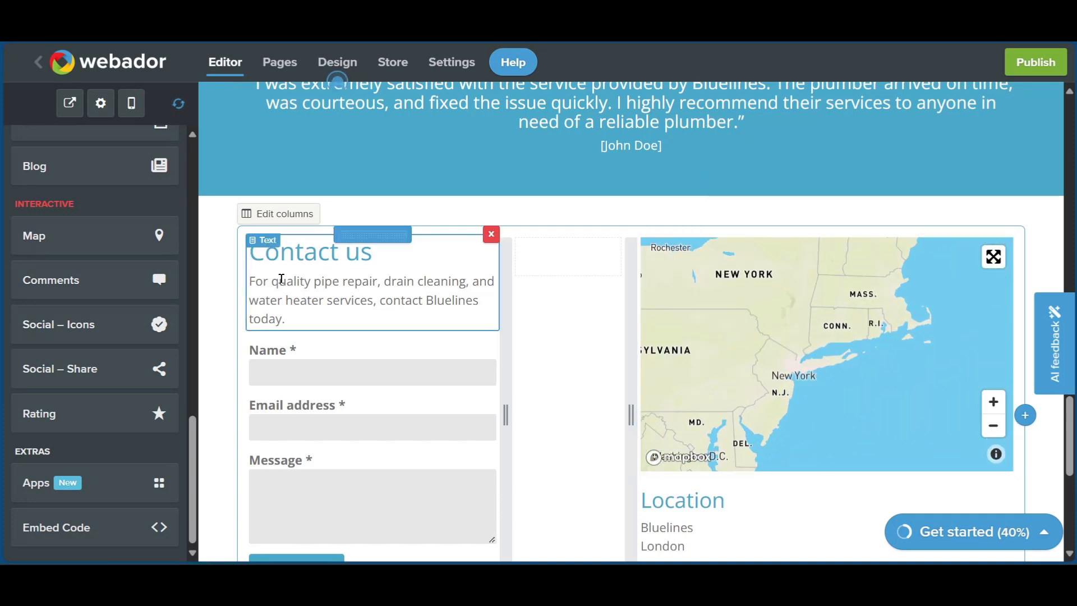
- Examine the Contact us form and compare it with the elements available for the page, from Basic to Extras
click(300, 348)
scroll(301, 336, down, 3)
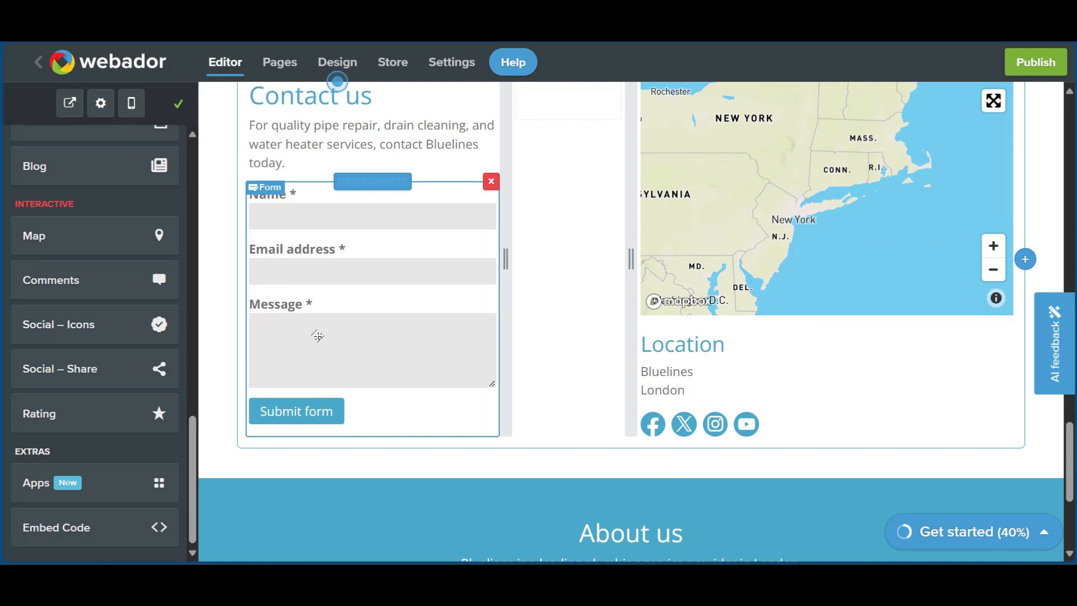
scroll(101, 250, up, 10)
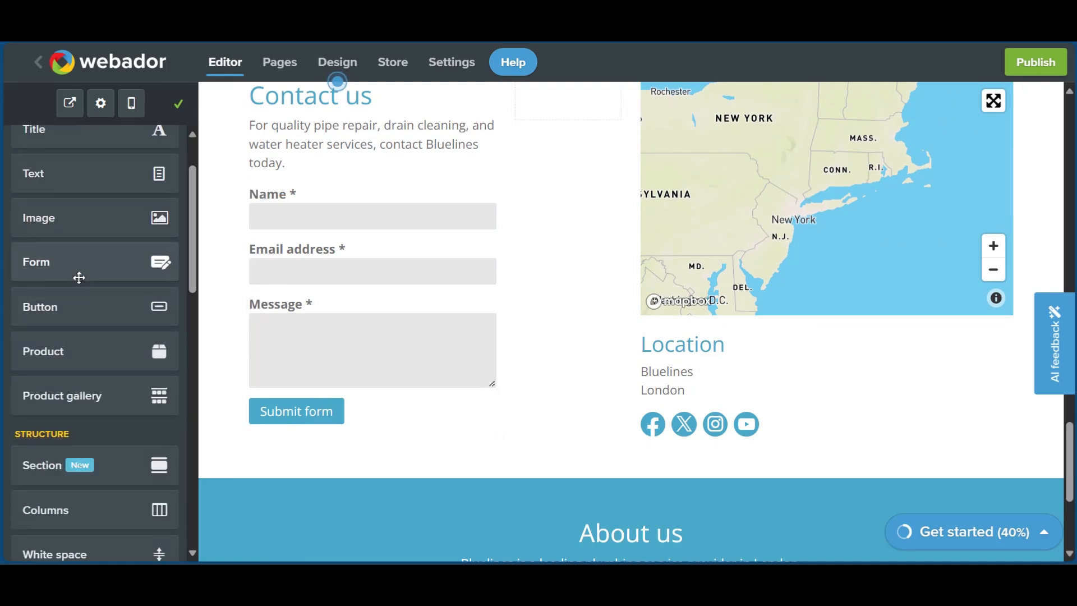
scroll(89, 264, up, 2)
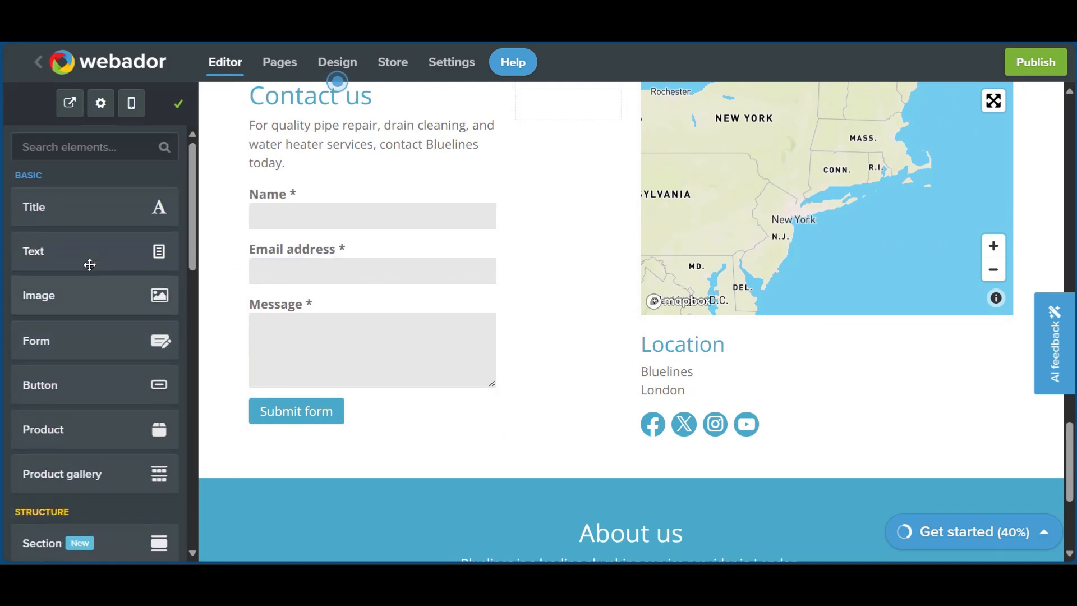
scroll(108, 370, down, 10)
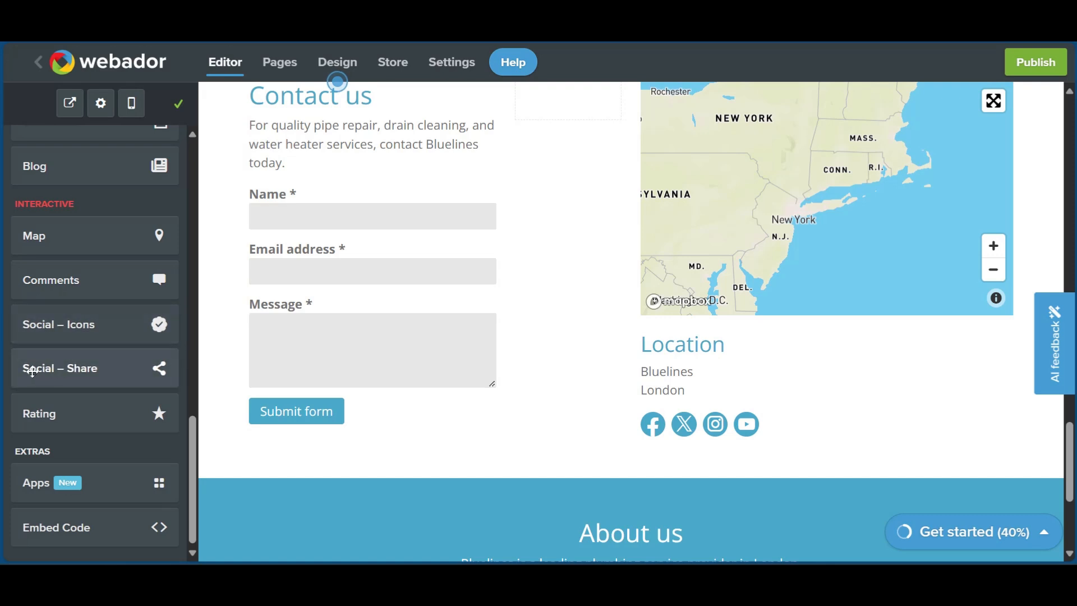
- Place an Apps element below the contact form and look through the catalogue of apps that can be embedded
click(110, 491)
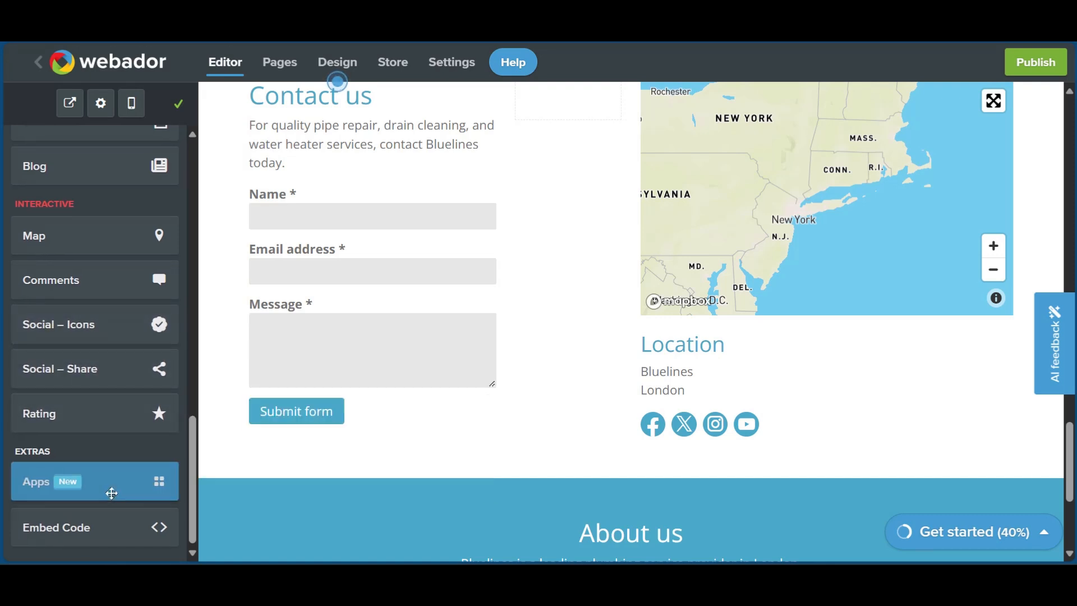
drag(160, 488, 415, 473)
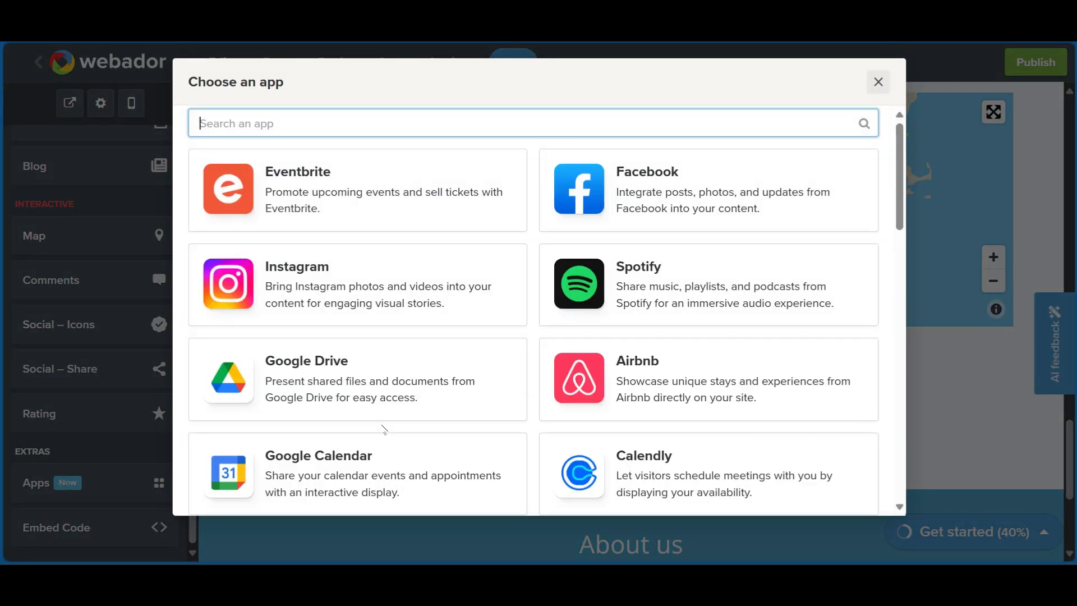
scroll(491, 314, down, 15)
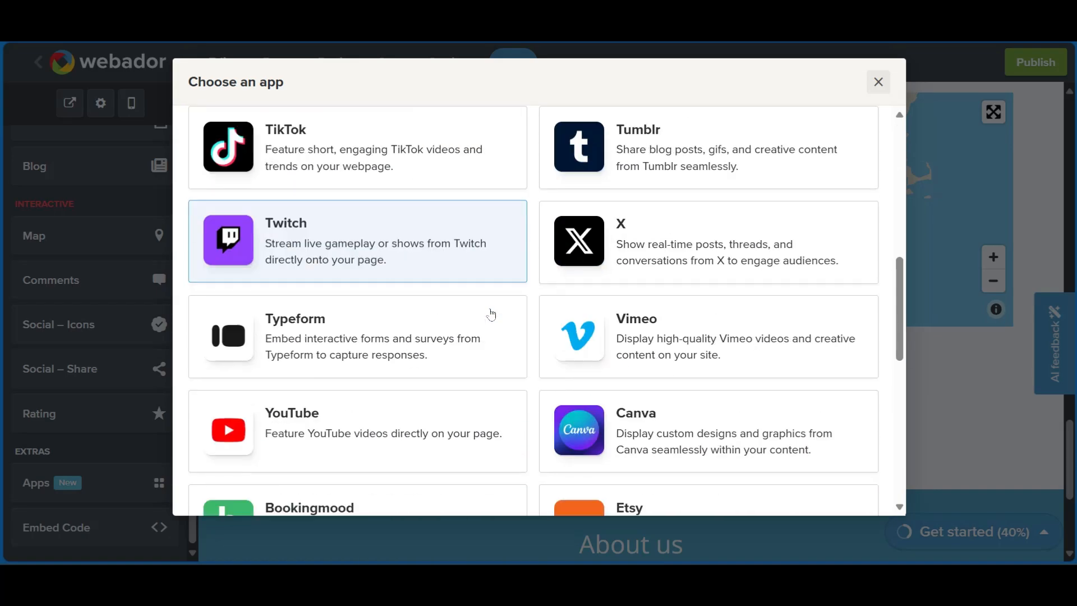
scroll(492, 314, up, 3)
scroll(492, 313, up, 8)
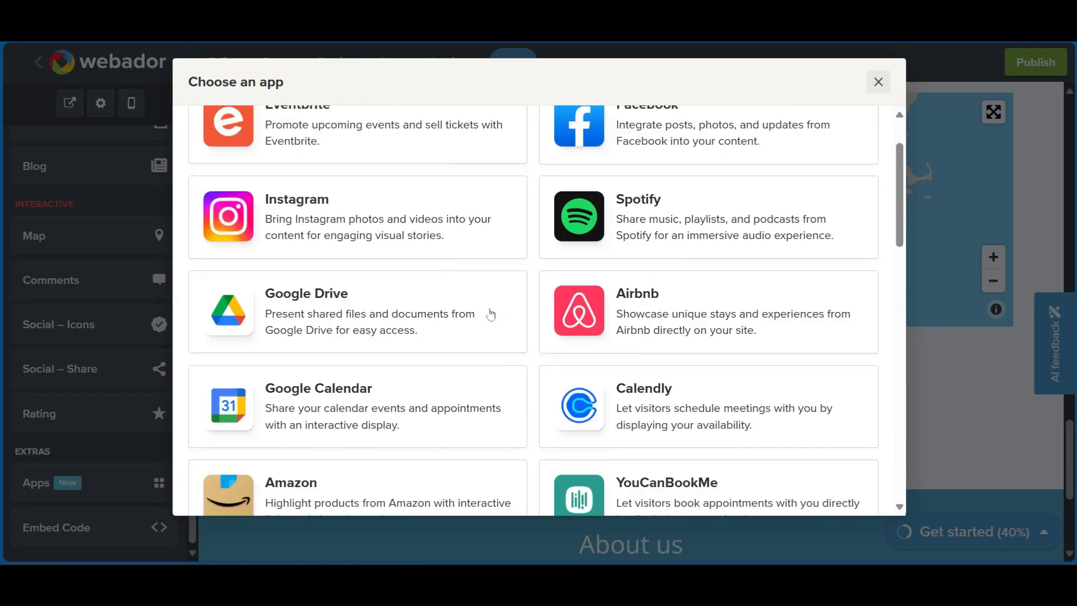
scroll(342, 279, down, 14)
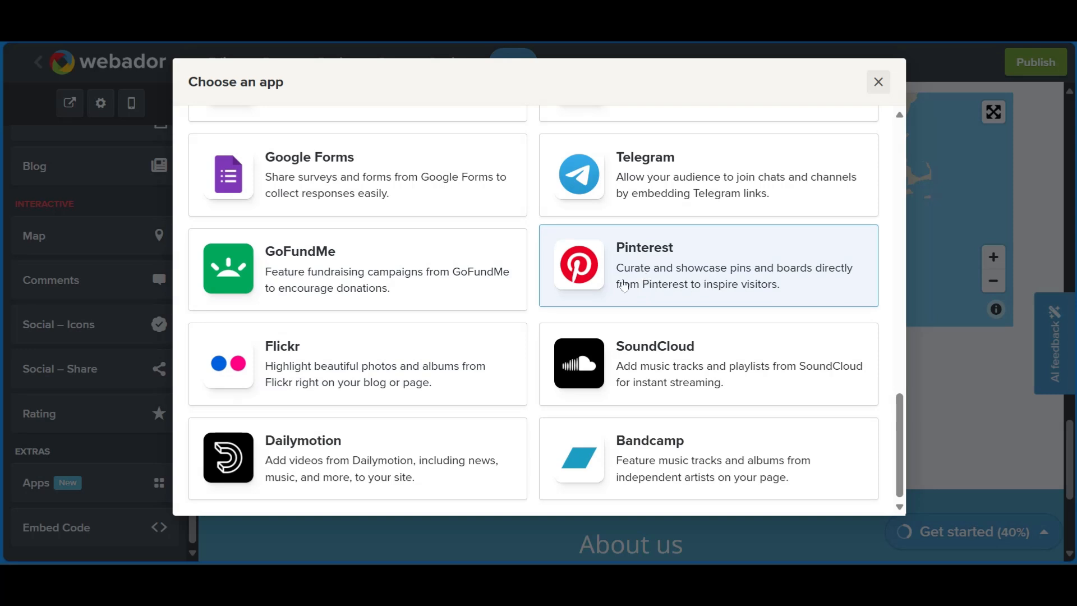
- Examine the Pinterest app's setup instructions and URL field, and close the app chooser without adding it
click(673, 269)
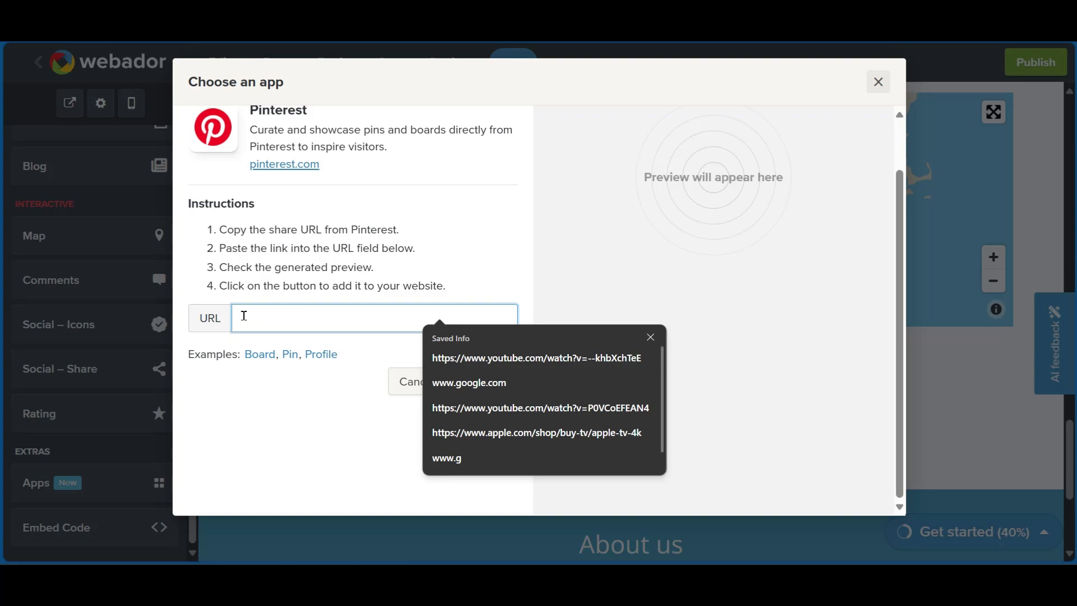
click(226, 211)
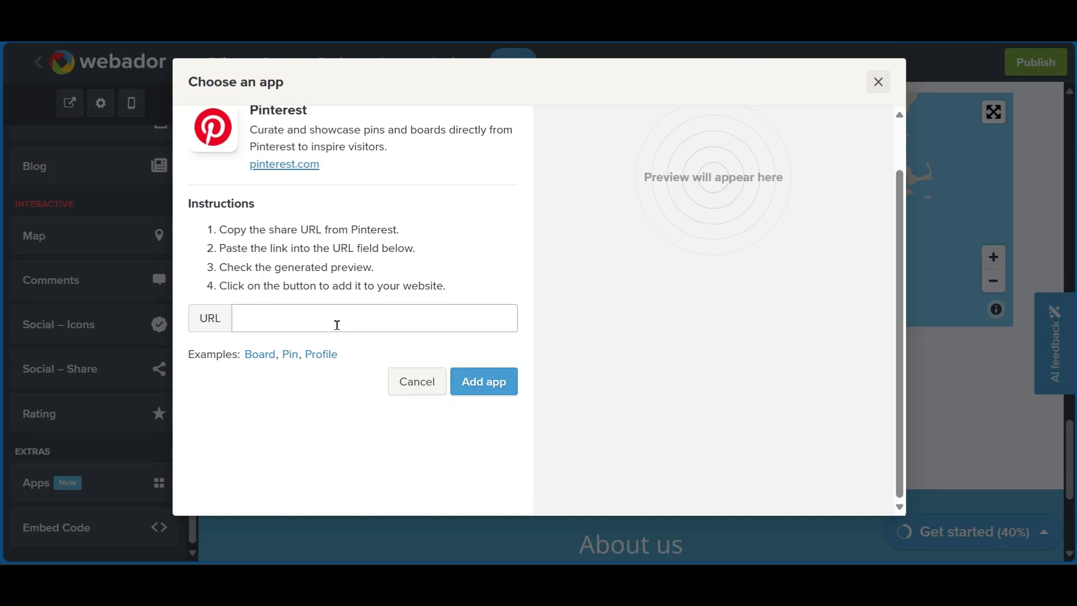
click(877, 84)
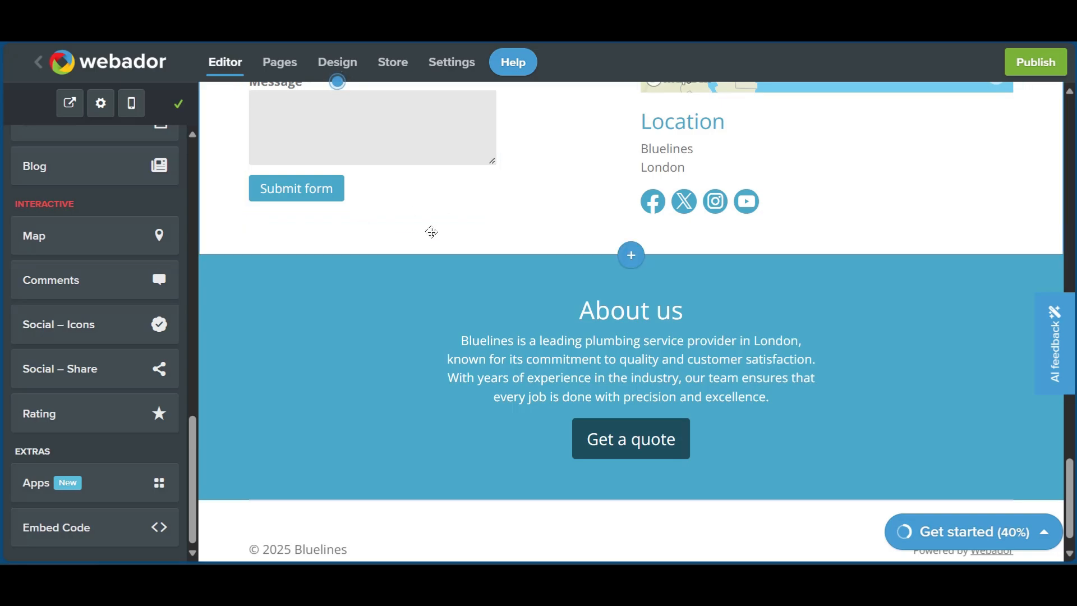
- Dismiss the generated-content feedback prompt and move the Services Offered page directly above About Us in the page order
scroll(583, 269, up, 15)
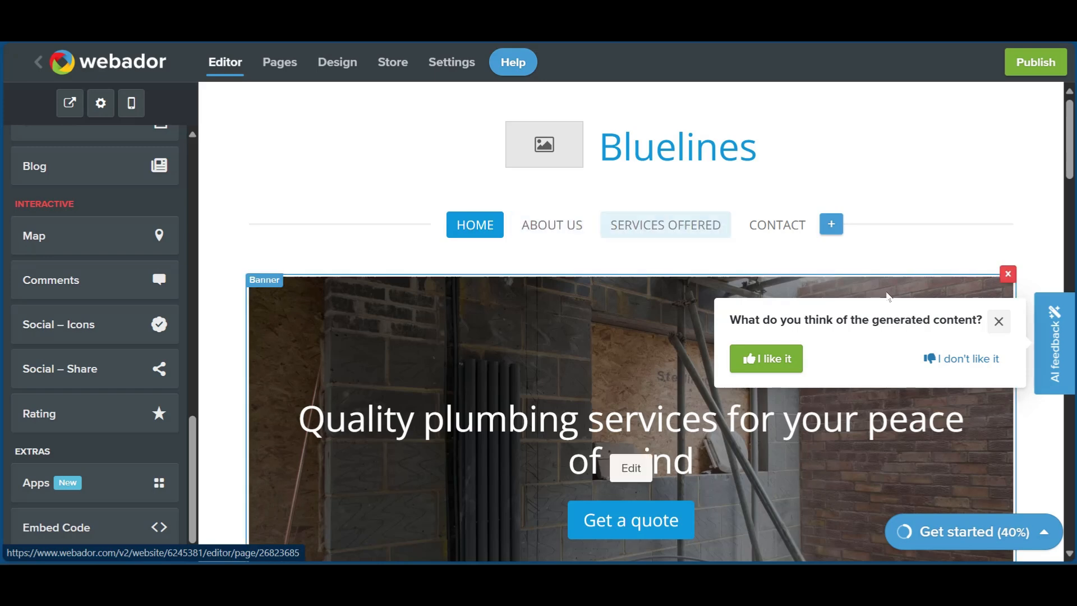
click(998, 322)
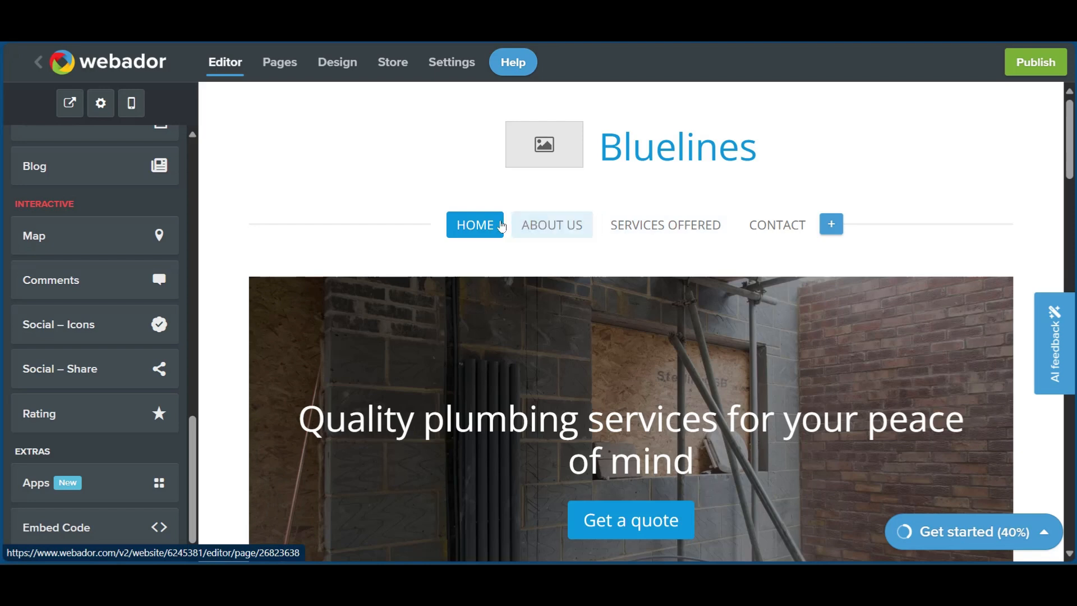
click(269, 70)
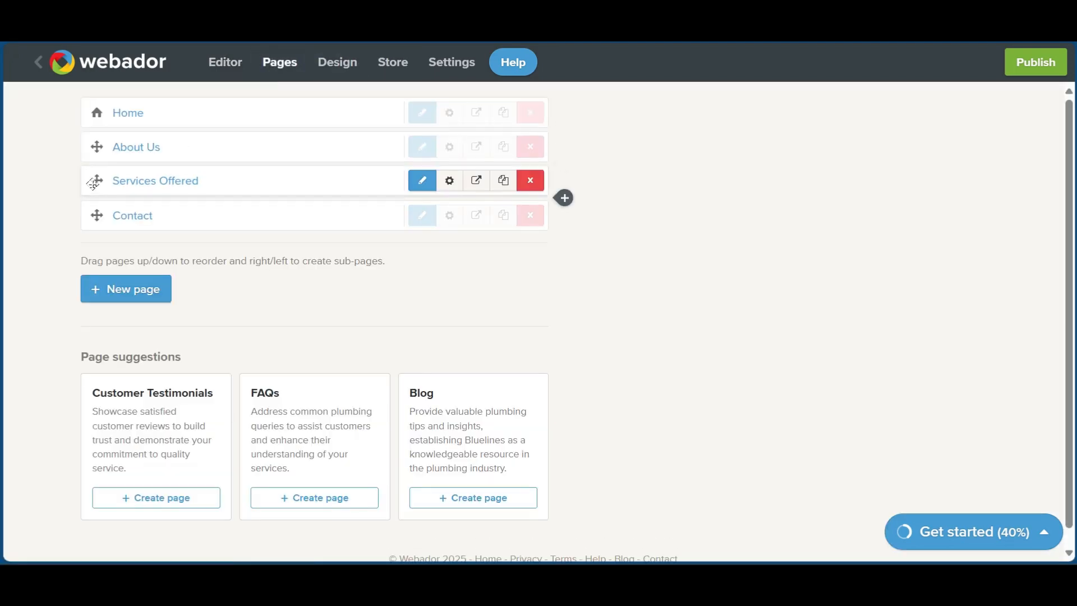
drag(96, 181, 94, 142)
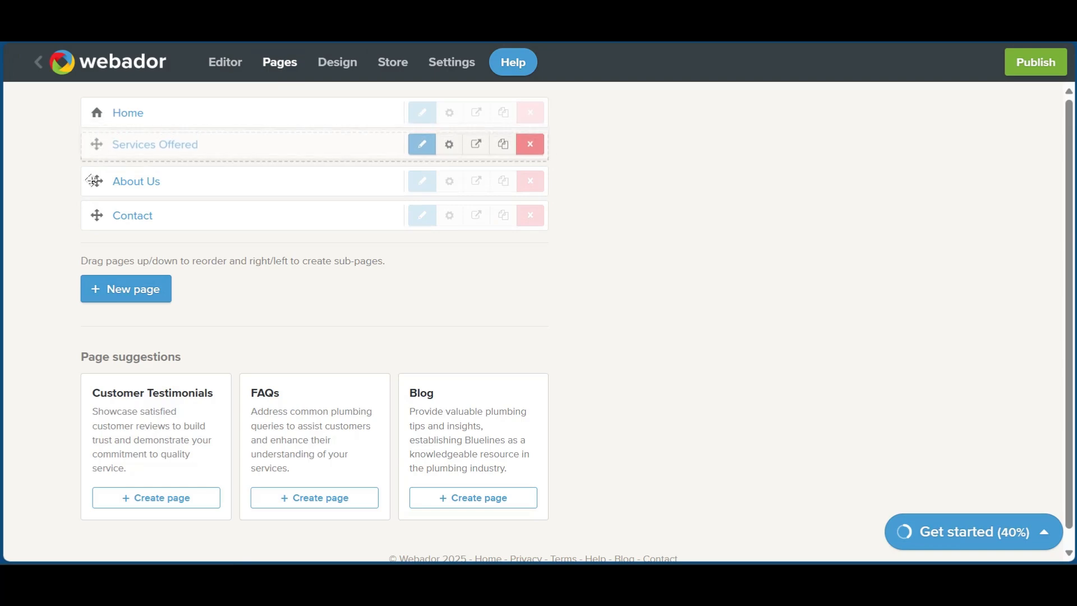
click(217, 65)
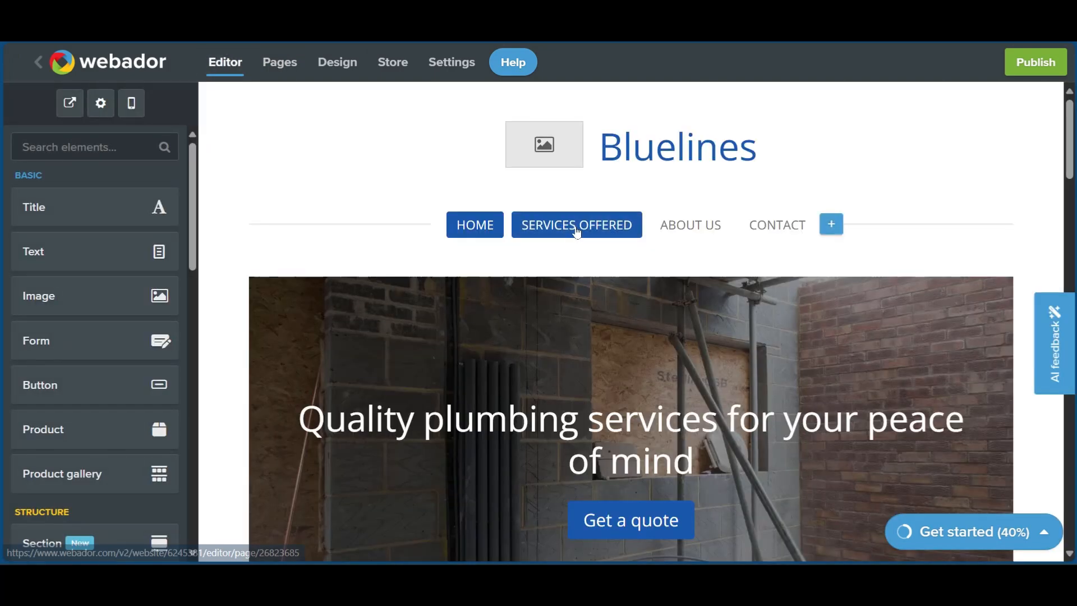
click(278, 68)
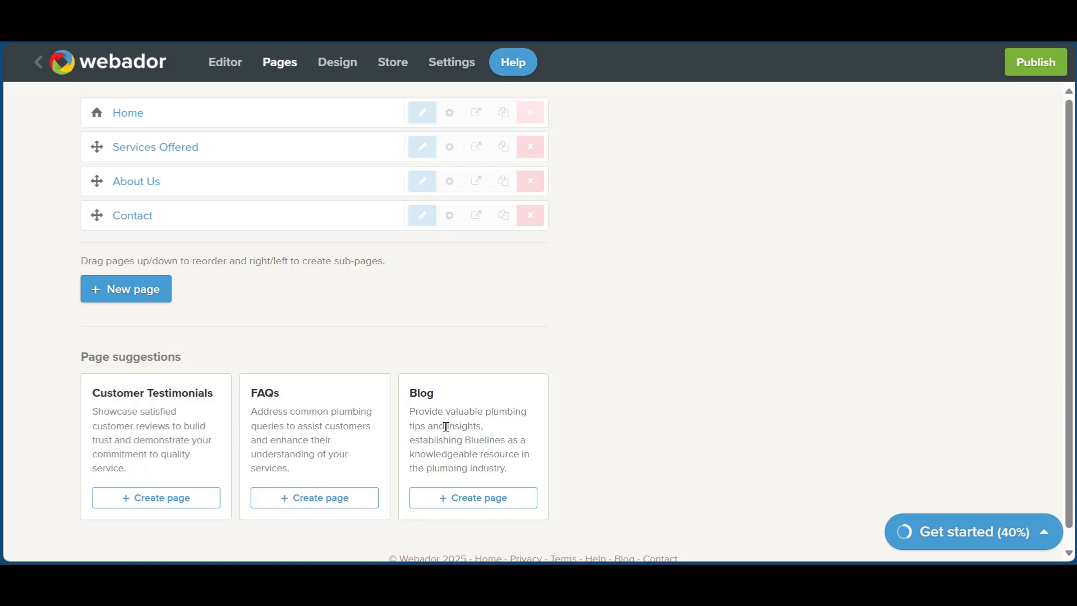
- Set the site design's accent color to dark blue, #0d5996
click(336, 67)
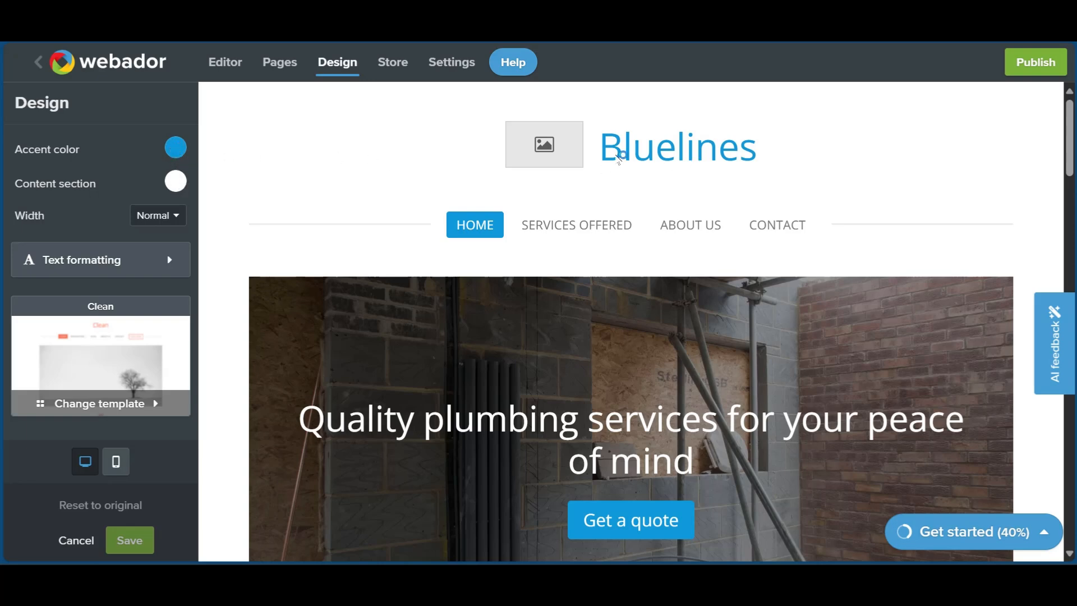
click(177, 149)
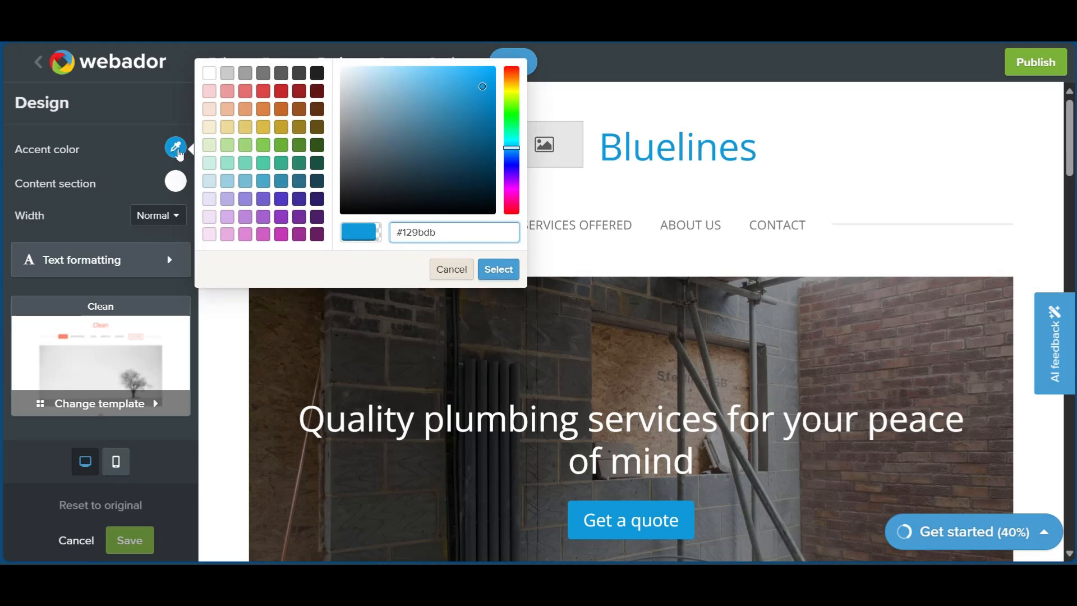
click(281, 181)
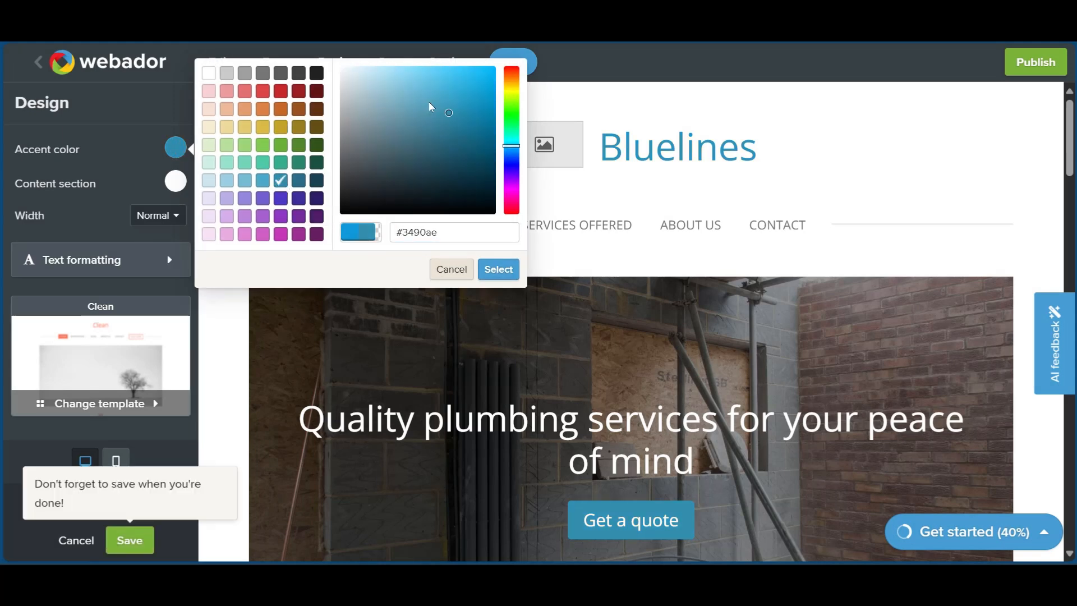
drag(509, 149, 482, 126)
click(468, 124)
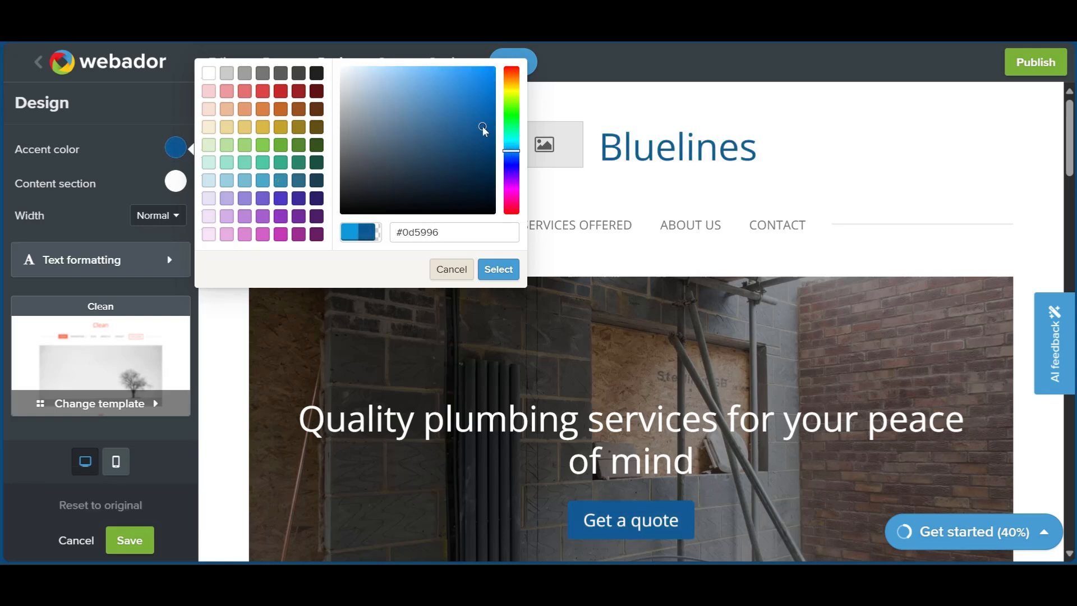
click(507, 273)
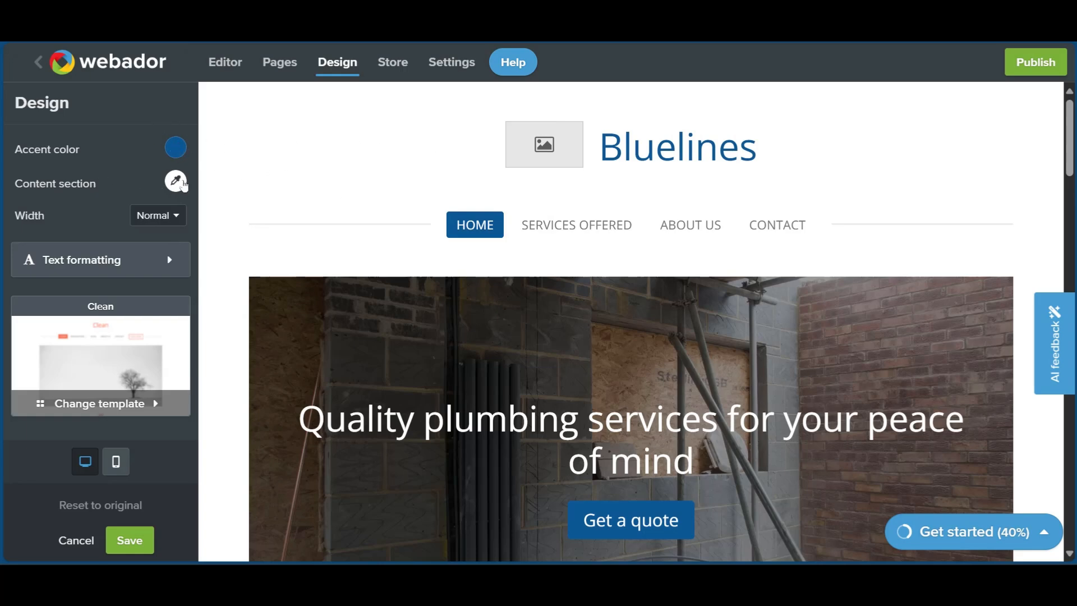
- Try a light pink content section color, #efa3a3, and set it back to white, #ffffff
click(177, 182)
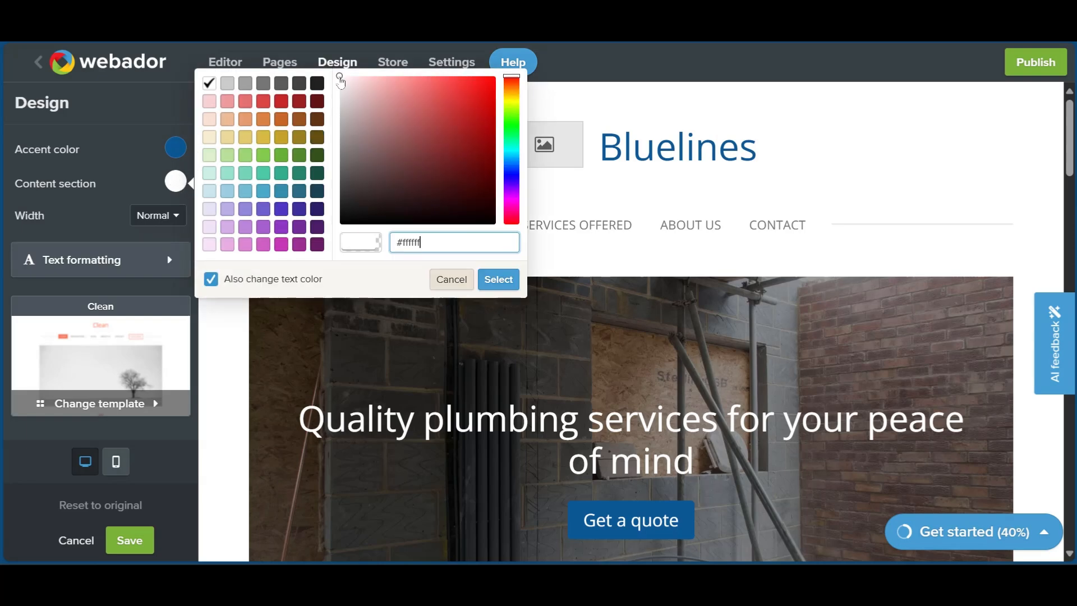
mouse_move(342, 81)
mouse_down()
mouse_move(387, 153)
mouse_move(389, 84)
mouse_up()
click(507, 76)
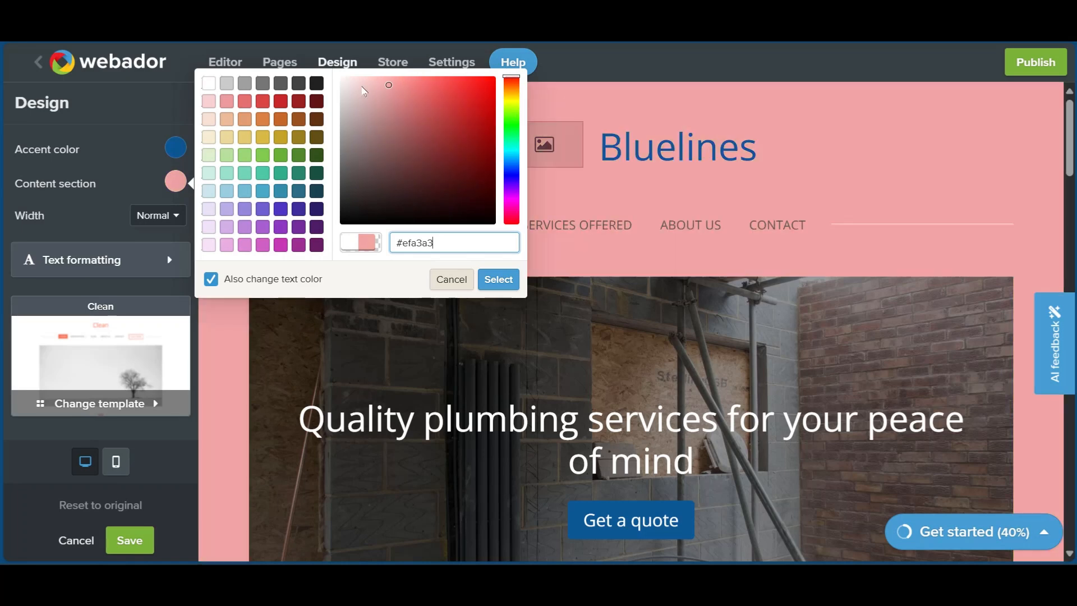
click(209, 83)
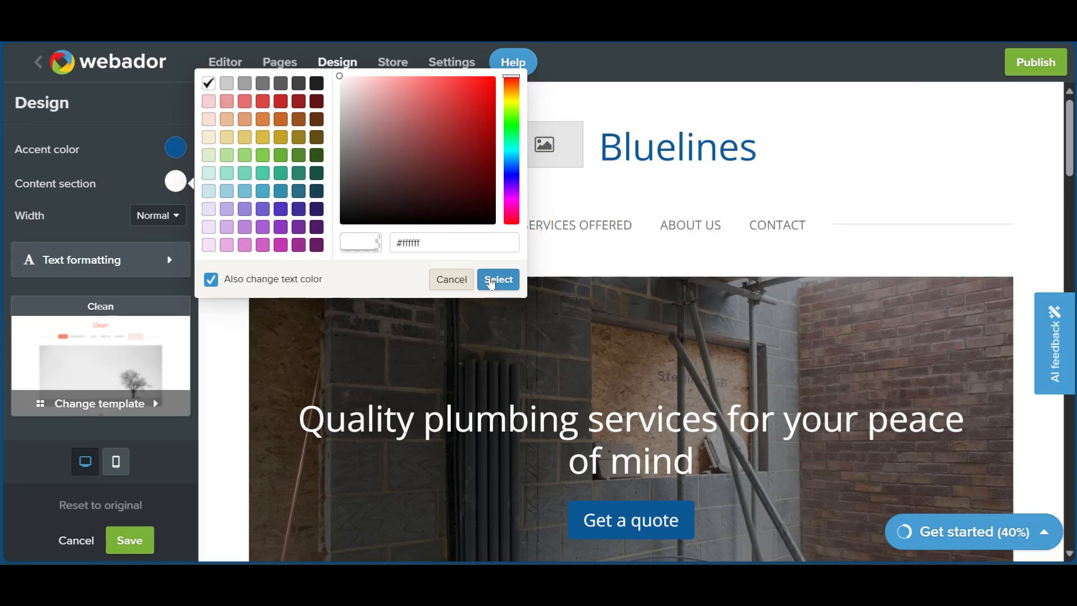
click(491, 284)
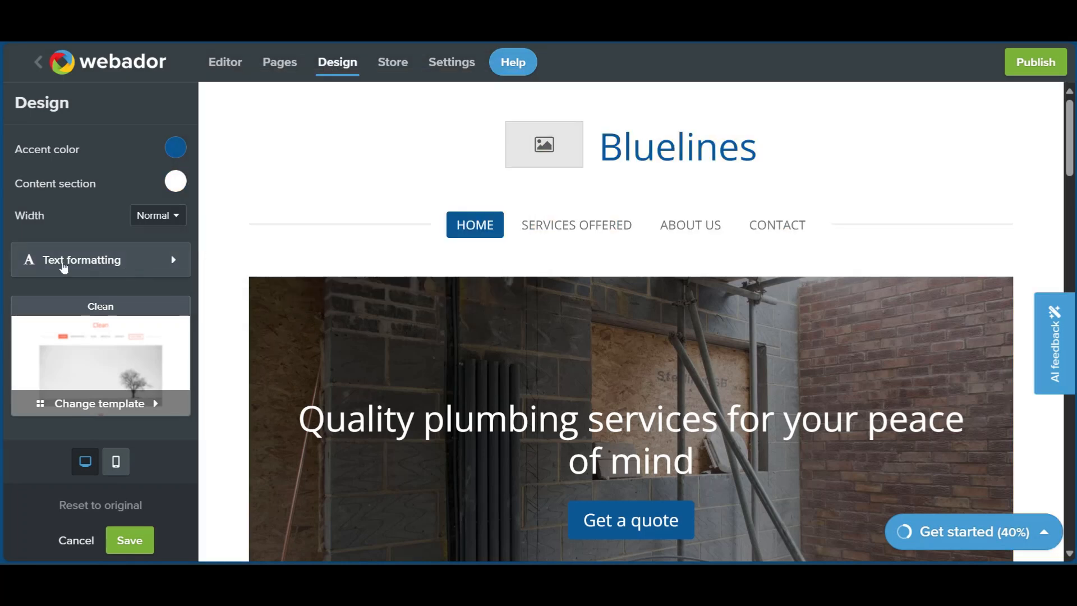
- Make the site's header text bold in the text formatting, trying out italic and turning it off again
click(56, 259)
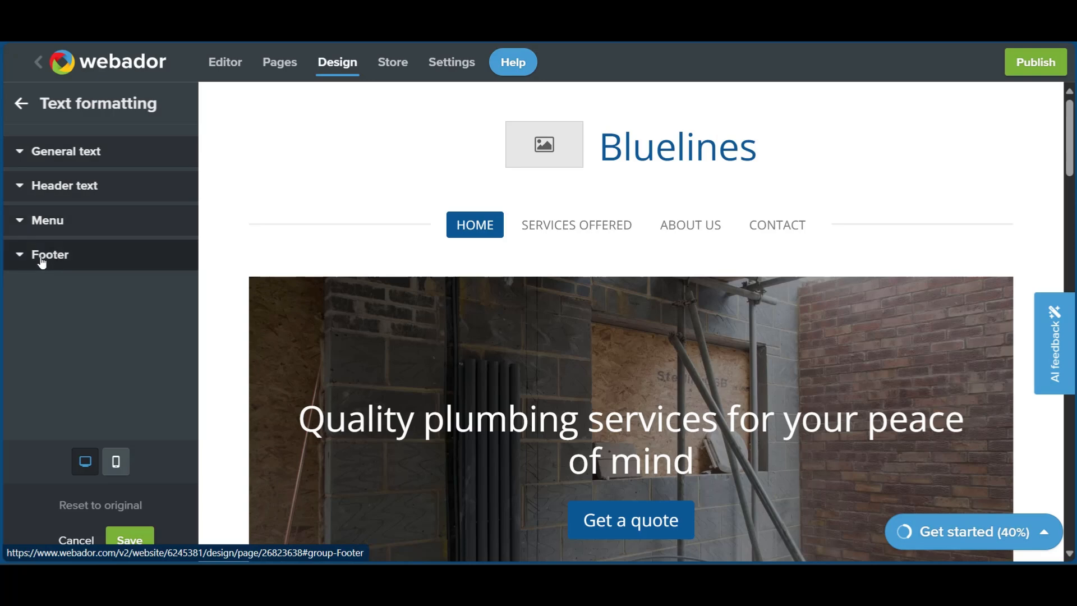
click(20, 191)
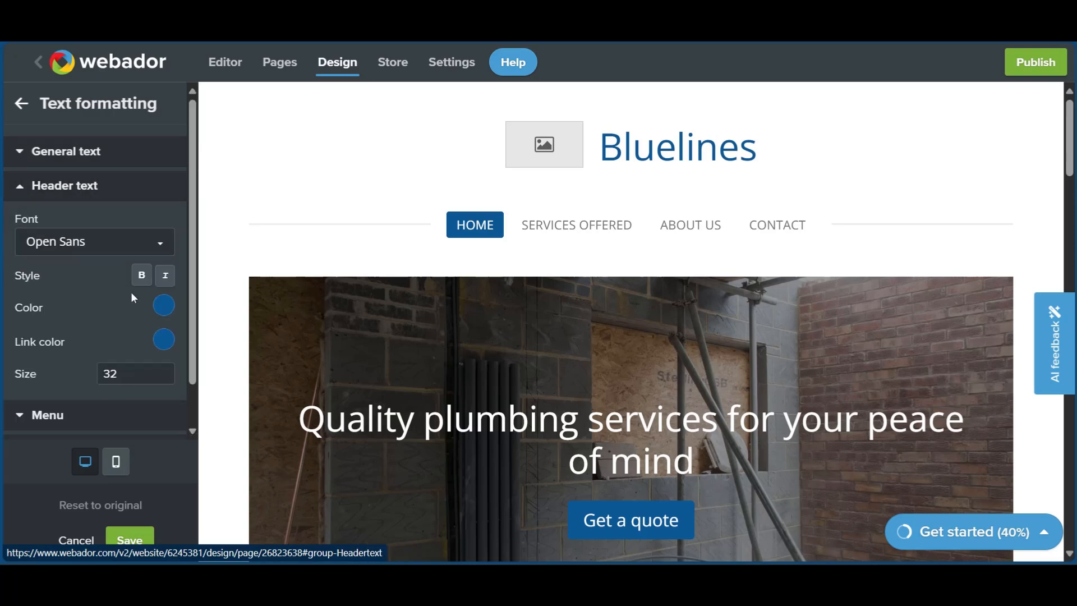
click(140, 277)
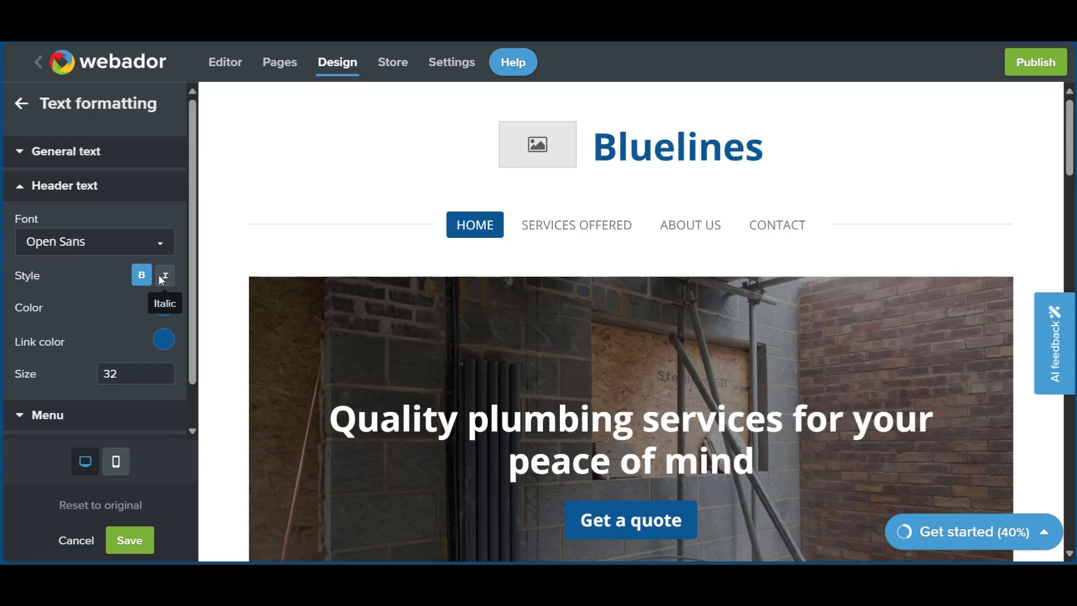
click(162, 280)
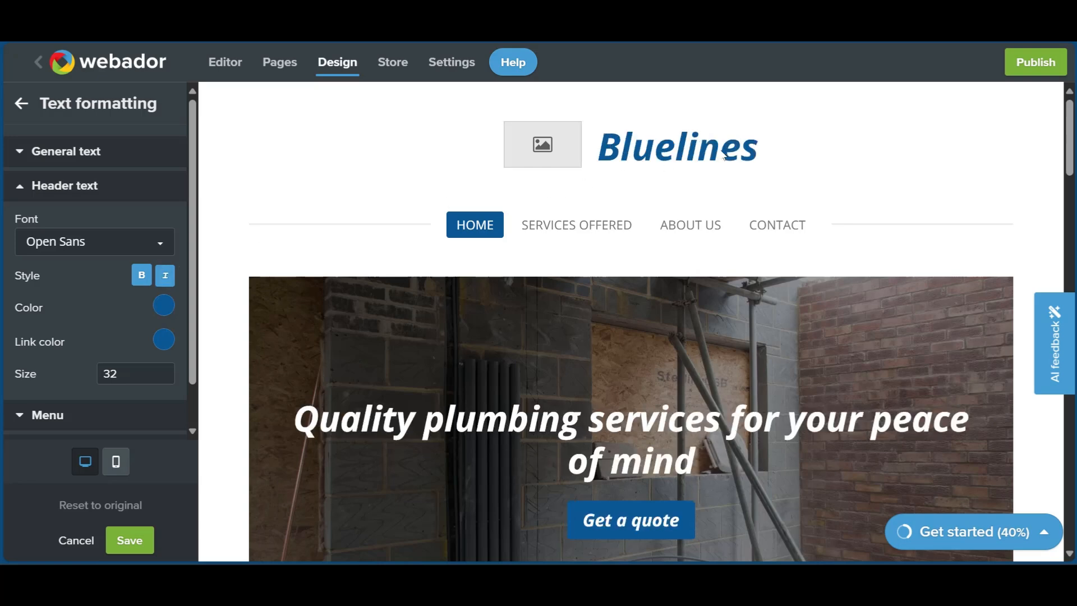
click(164, 276)
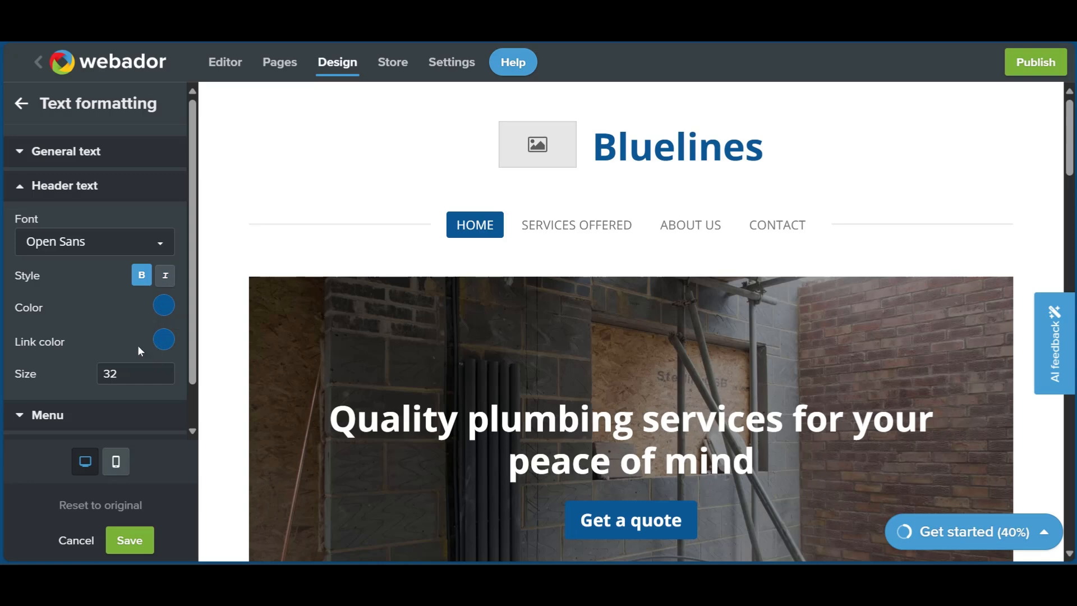
scroll(58, 403, down, 1)
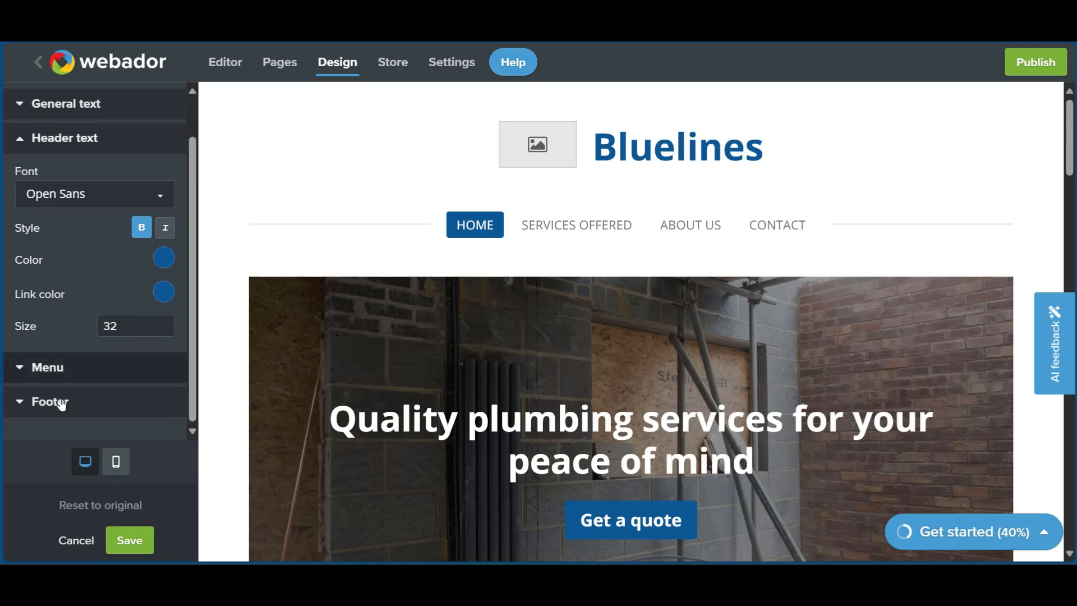
click(31, 369)
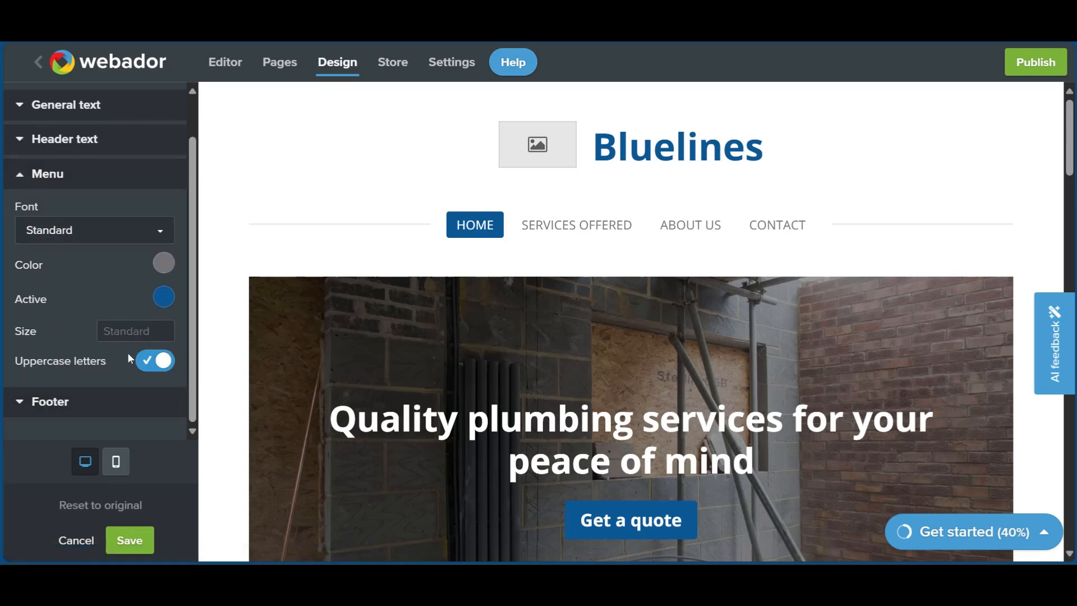
click(163, 265)
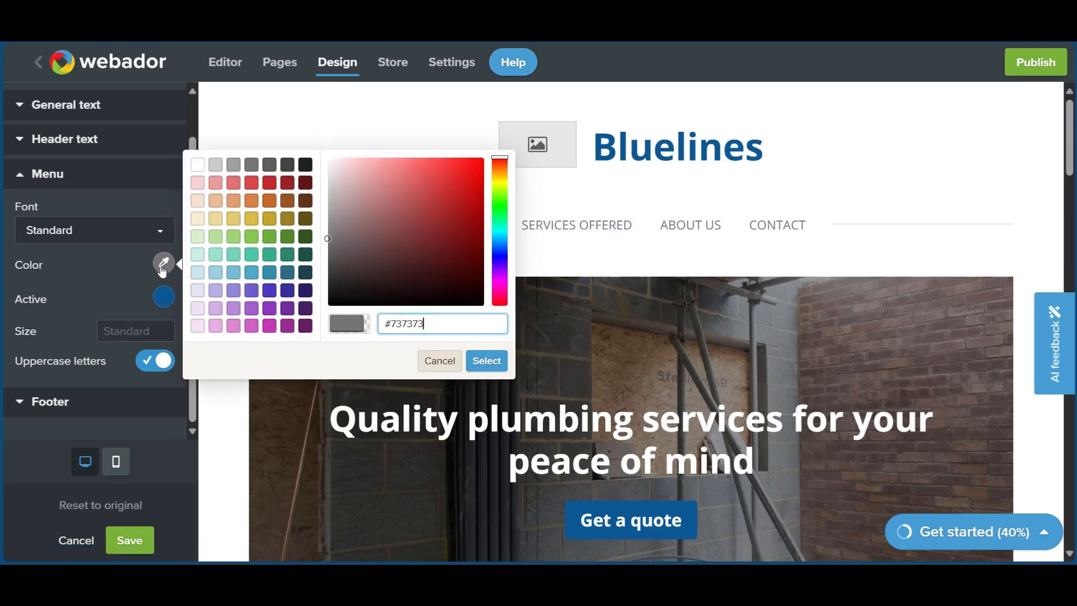
click(251, 184)
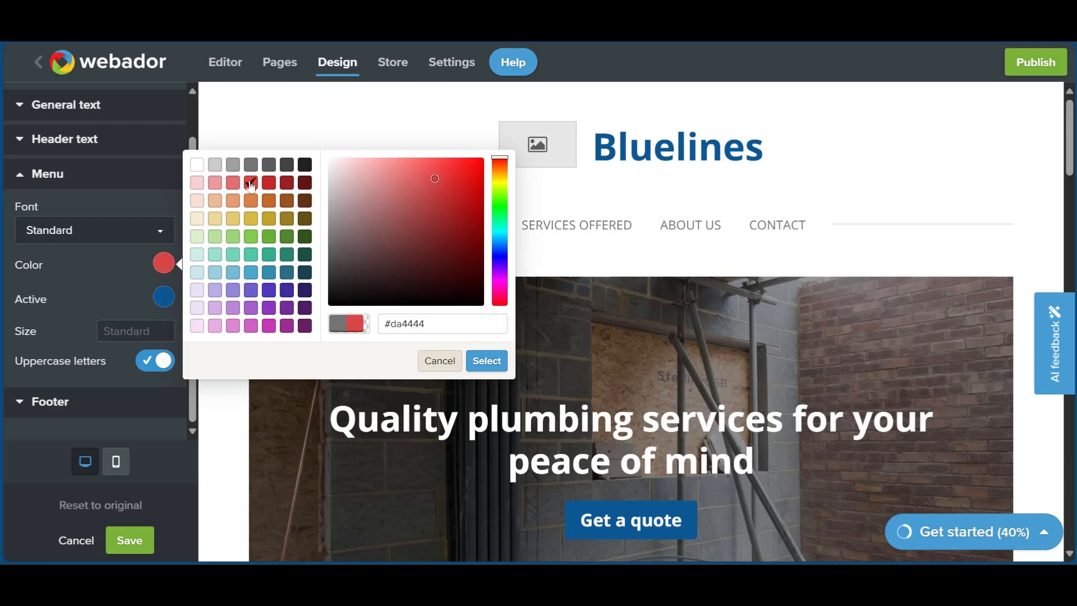
click(304, 200)
click(440, 361)
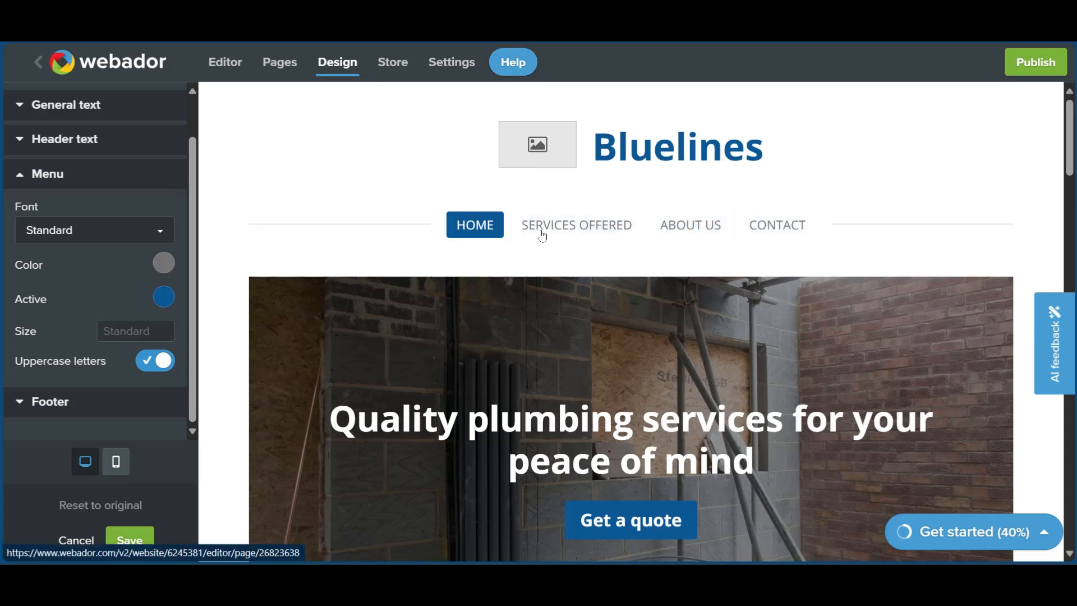
- Preview the home page in desktop and mobile view and save the design changes
scroll(625, 240, down, 4)
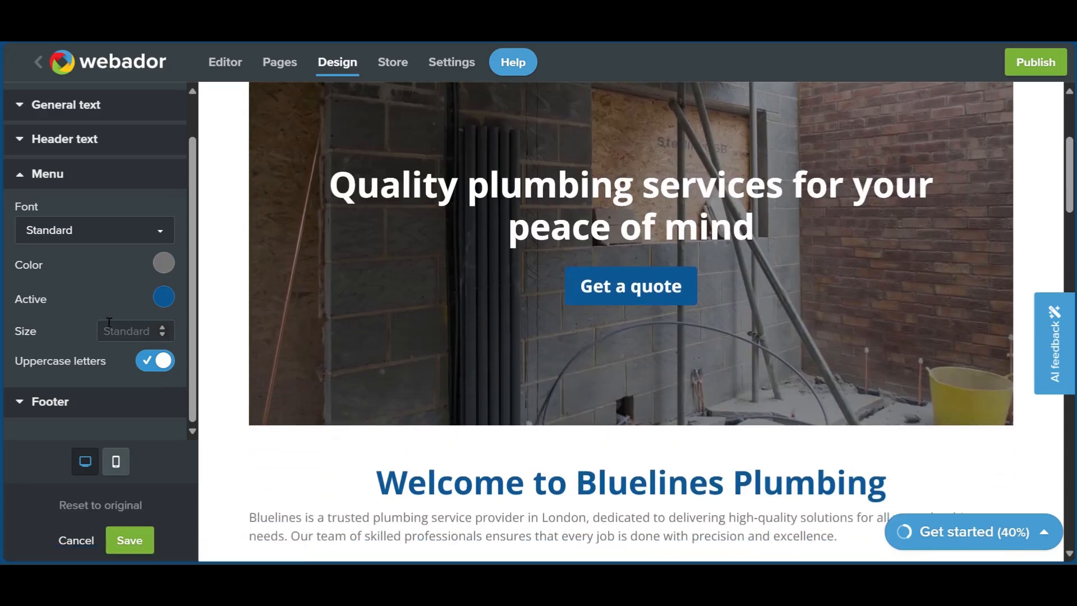
scroll(393, 289, up, 4)
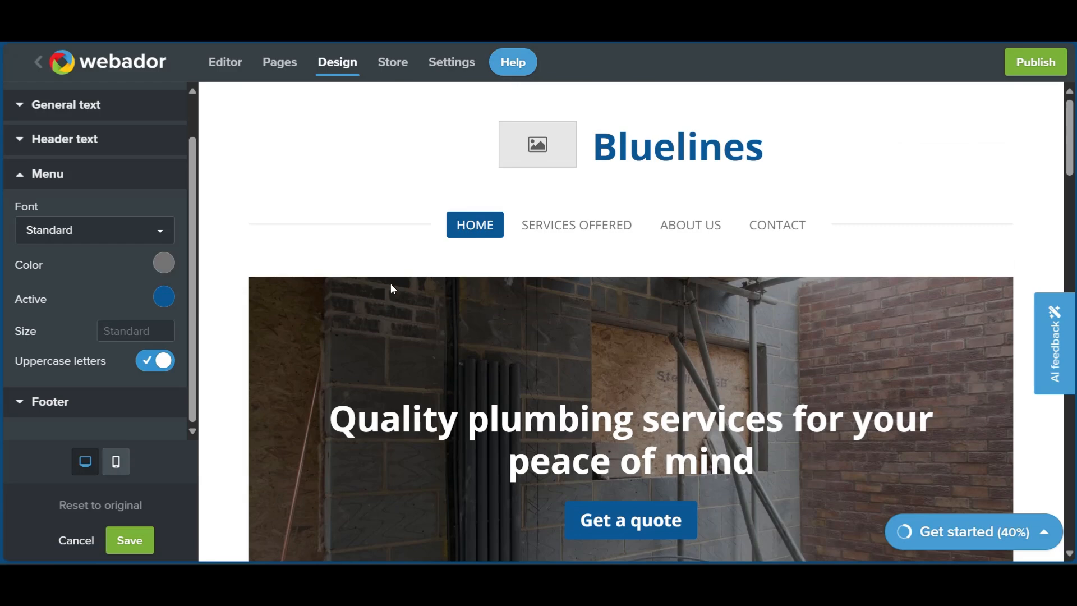
click(116, 461)
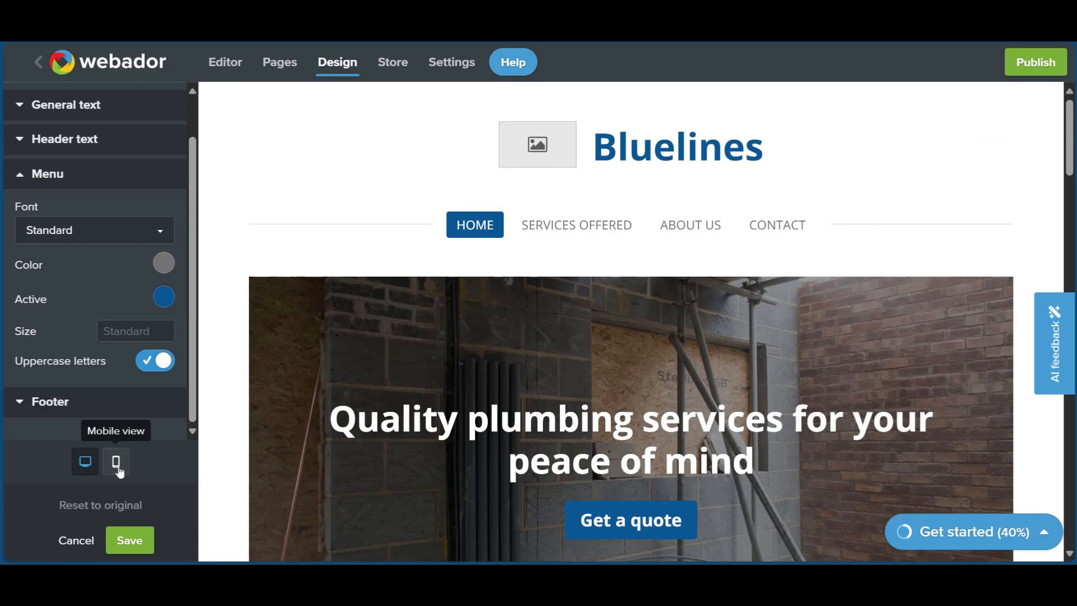
scroll(626, 348, down, 5)
scroll(626, 348, down, 2)
scroll(625, 349, up, 6)
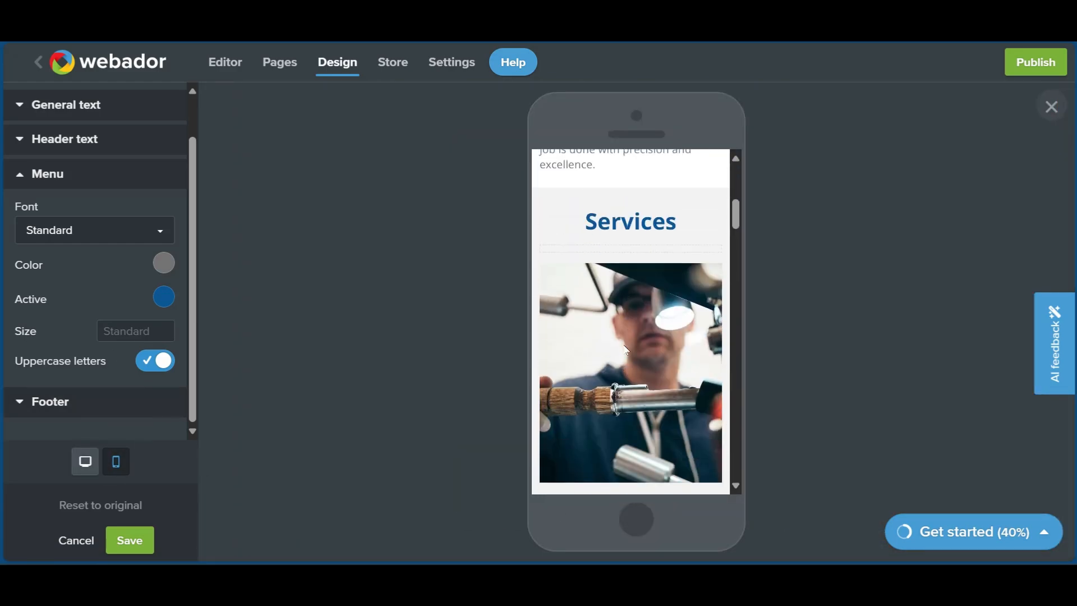
click(118, 539)
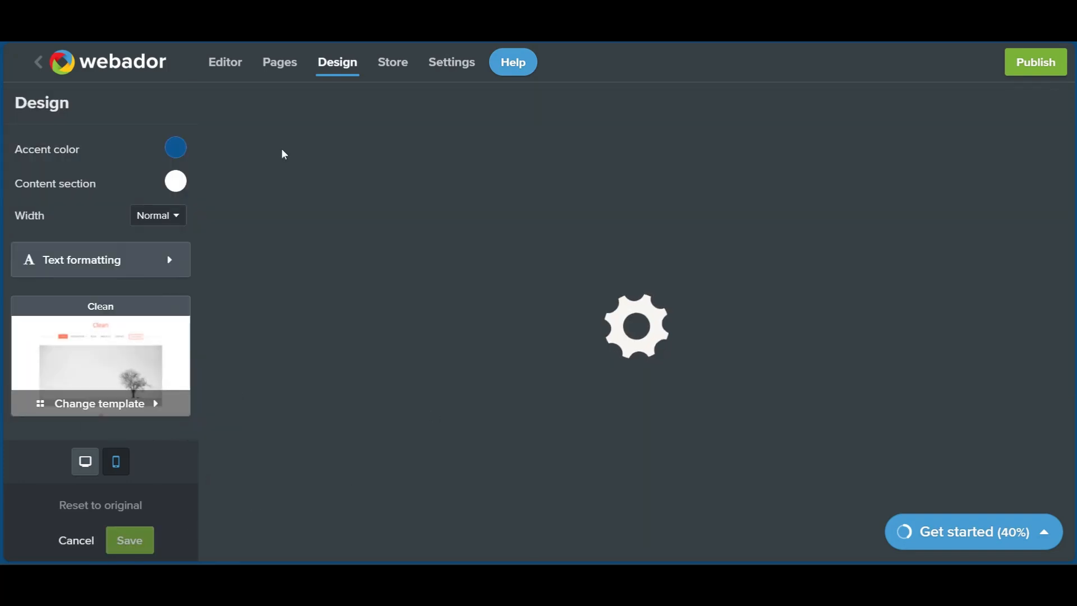
- Examine the online store's management and configuration overview, and return to the page editor
click(394, 68)
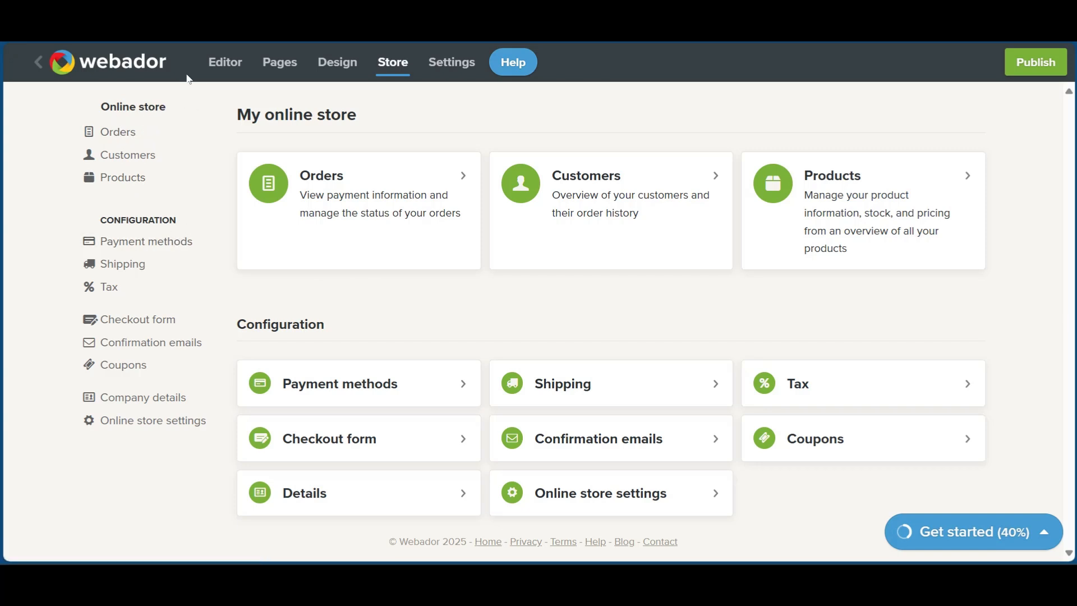
click(292, 76)
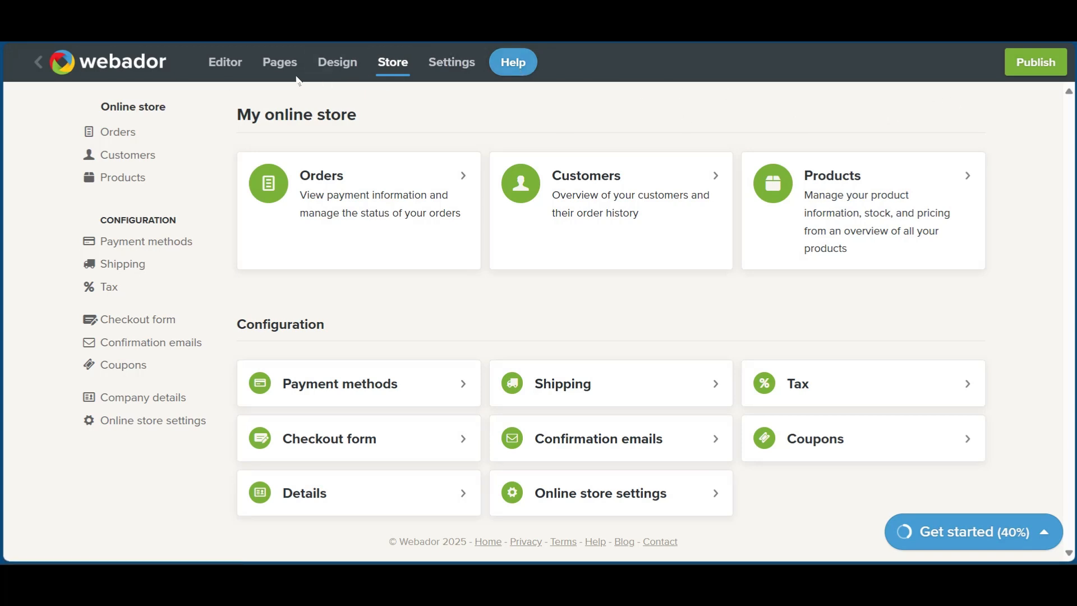
click(230, 64)
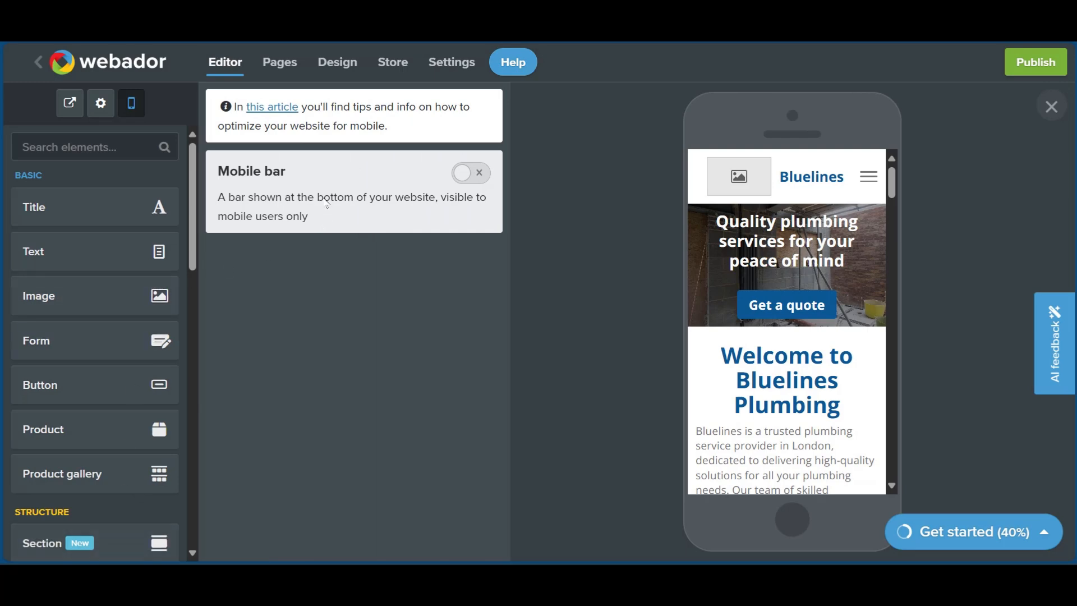
- Look through the domain names offered for publishing the Bluelines website, and close the registration without choosing one
click(1025, 71)
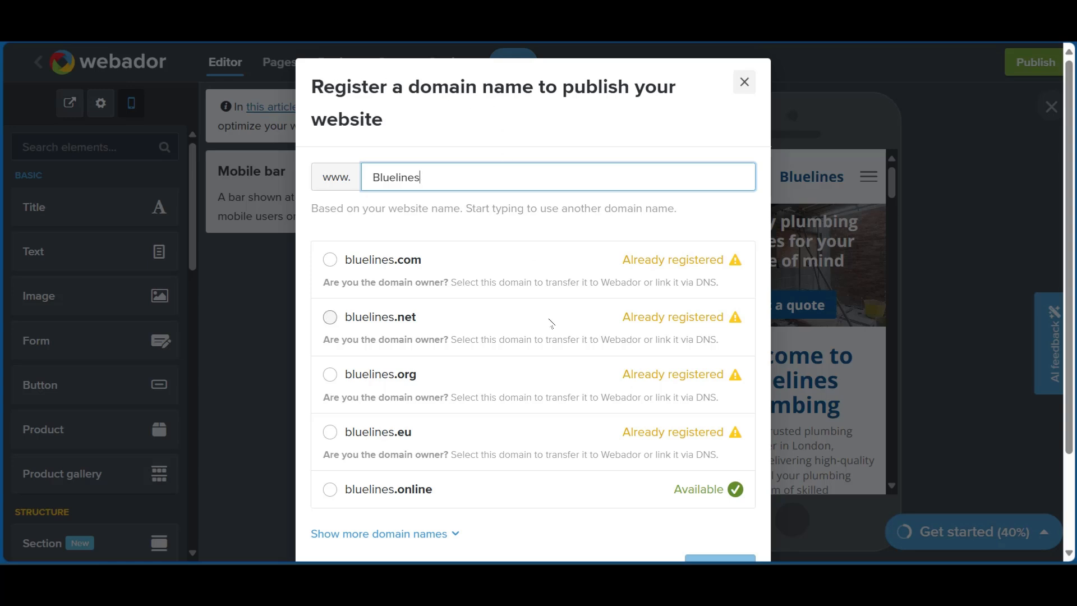
scroll(550, 320, down, 2)
scroll(552, 330, up, 2)
click(736, 82)
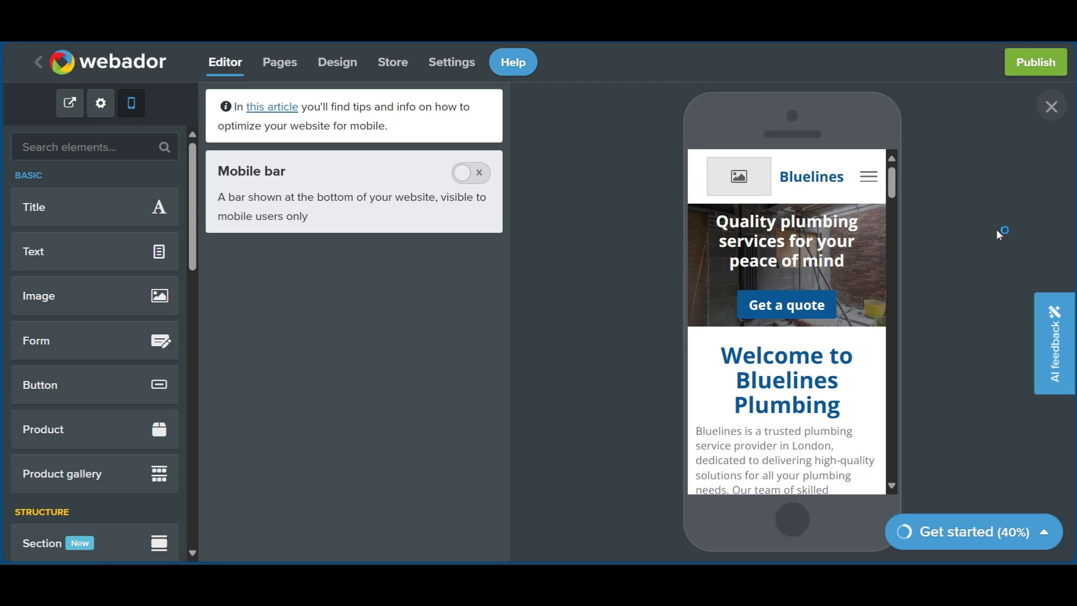
- Turn off the mobile view and look over the home page in desktop layout
click(127, 102)
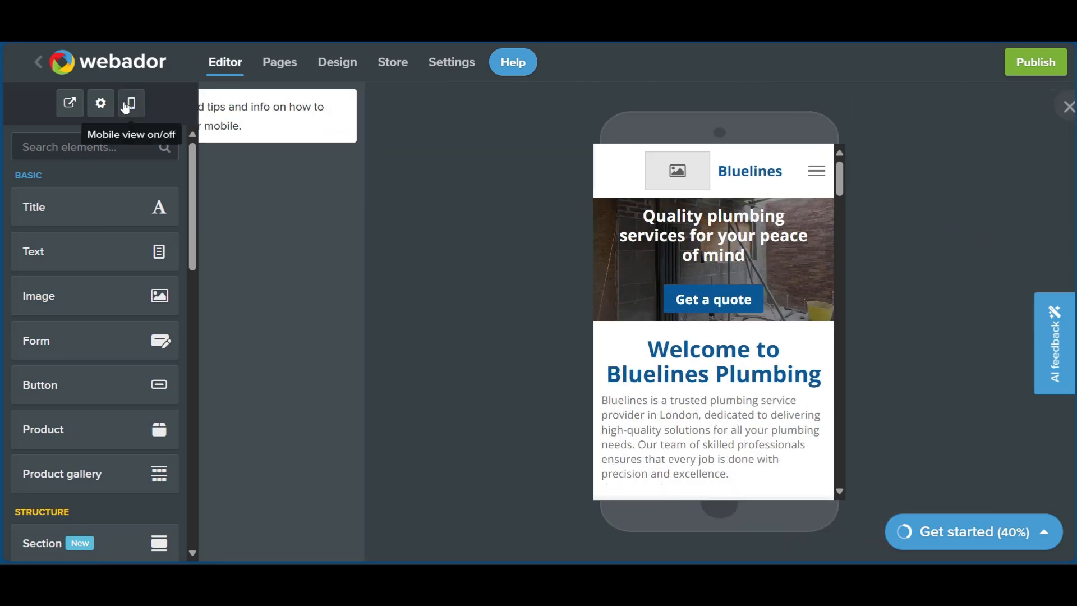
scroll(830, 247, down, 5)
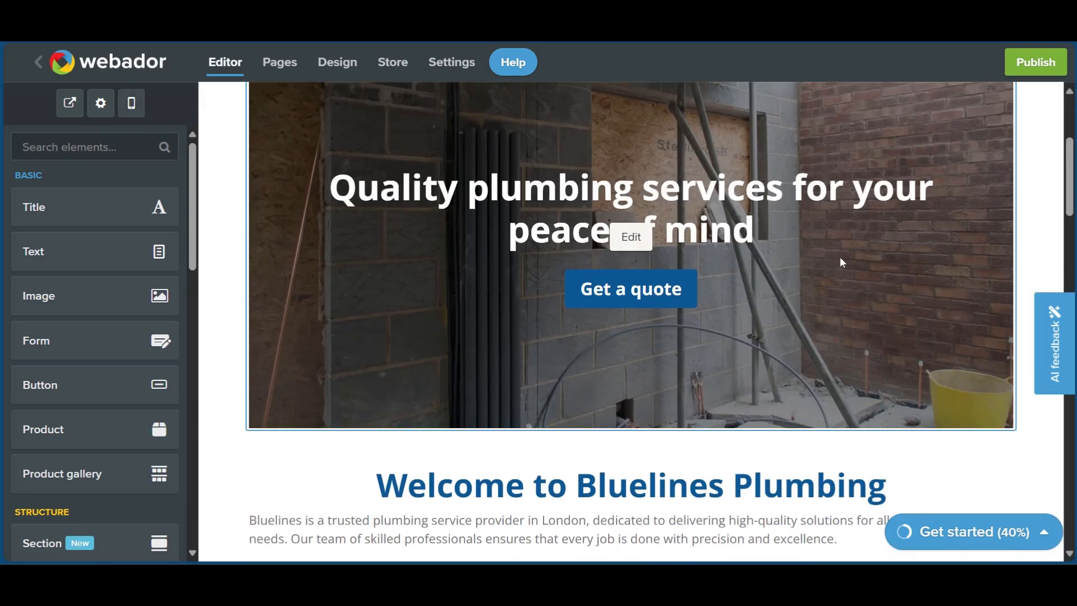
scroll(841, 261, up, 5)
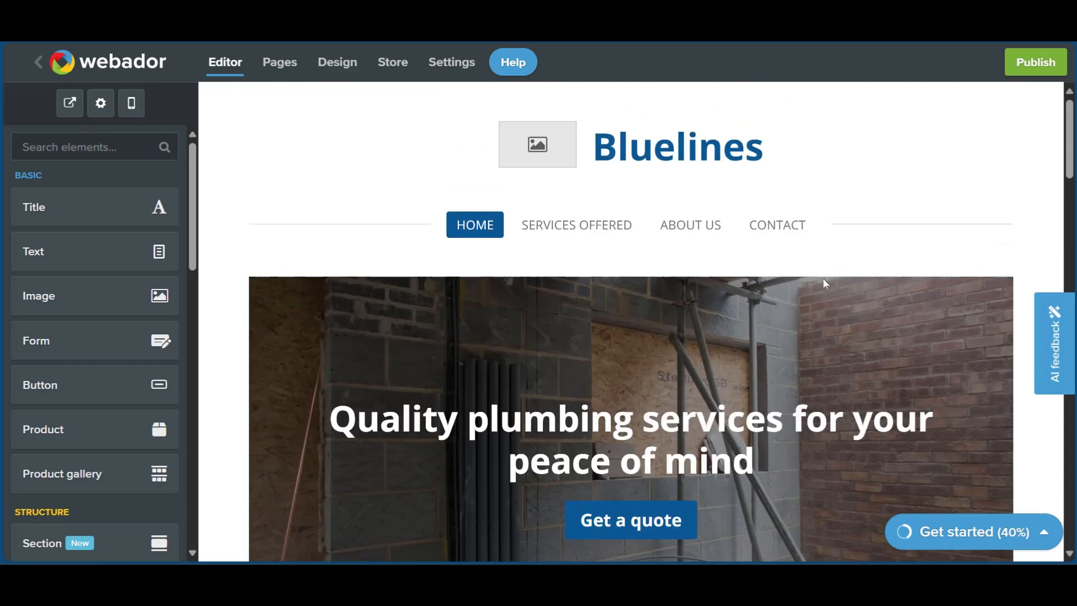